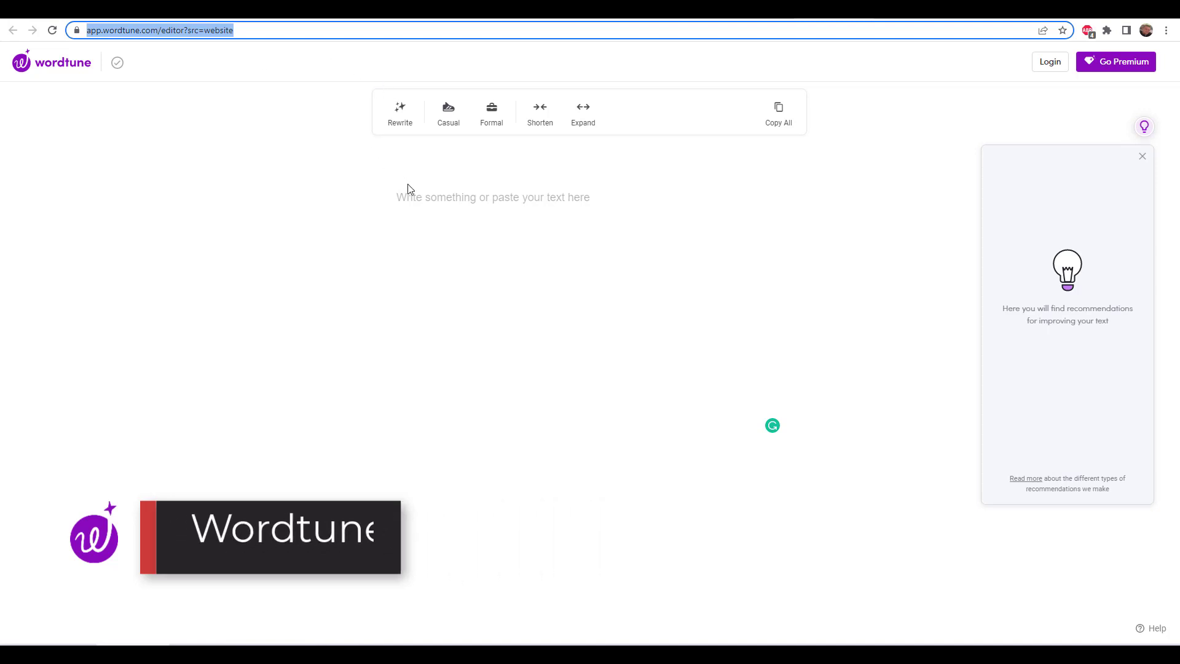
Insert the lawn-care introduction paragraph in the empty editor and correct the spelling of "onthe" to "on the"
click(417, 198)
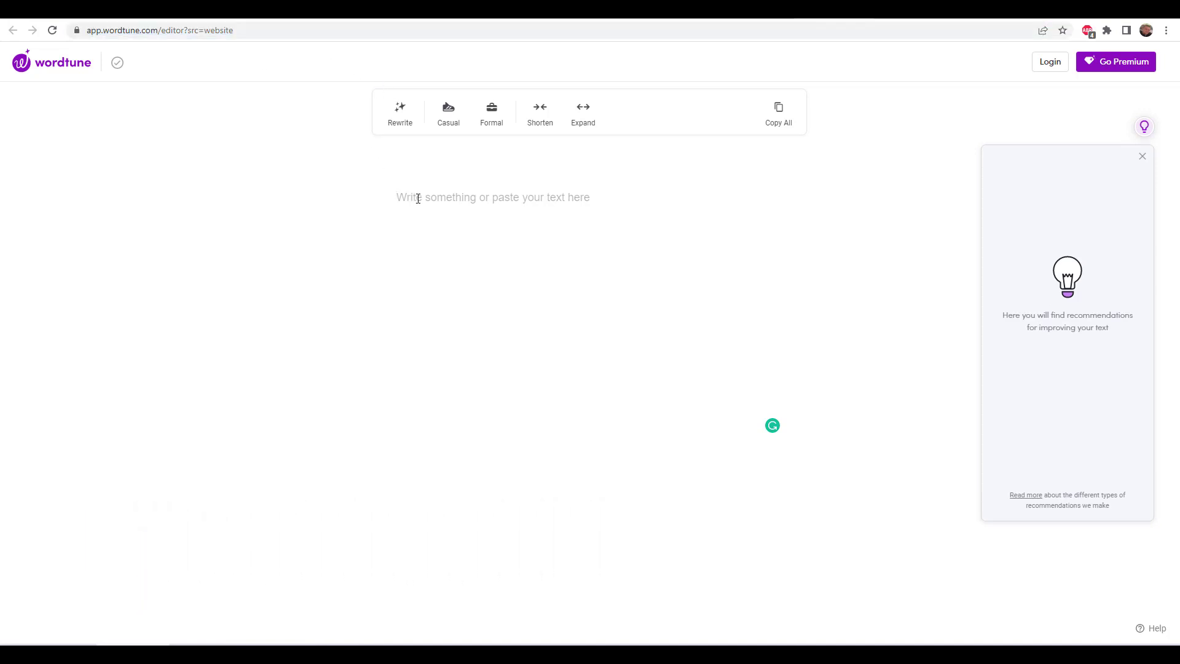
text(The beauty of nature’s green scenery is what many poets have written about throughout history. Many of us find solace in the beauty of gardens and parks. If you are a plant enthusiast, you may often create first impressions of a house based onthe quality of its garden and the lawn that envelopes it. It is often said, "The first impression is the last impression," so if you are looking to make a solid impression on you’re guests or simply wish to maintain your own lawn for your own joy, you can use this article to learn more about how to maintain a lawn.)
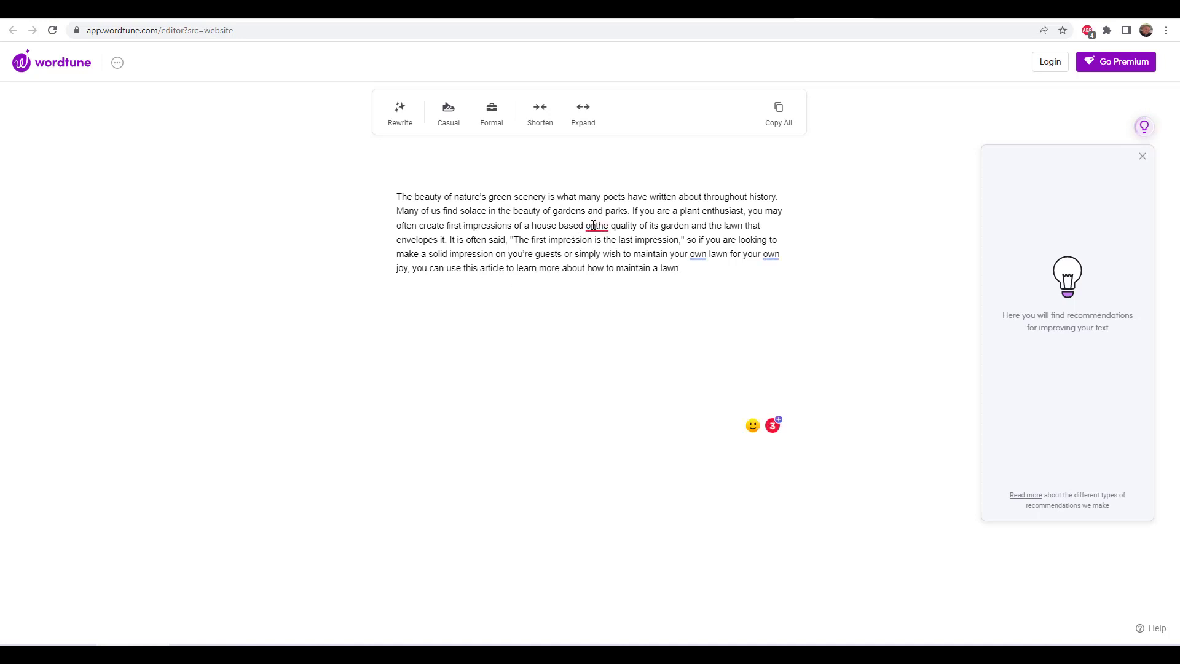
mouse_move(592, 226)
click(603, 257)
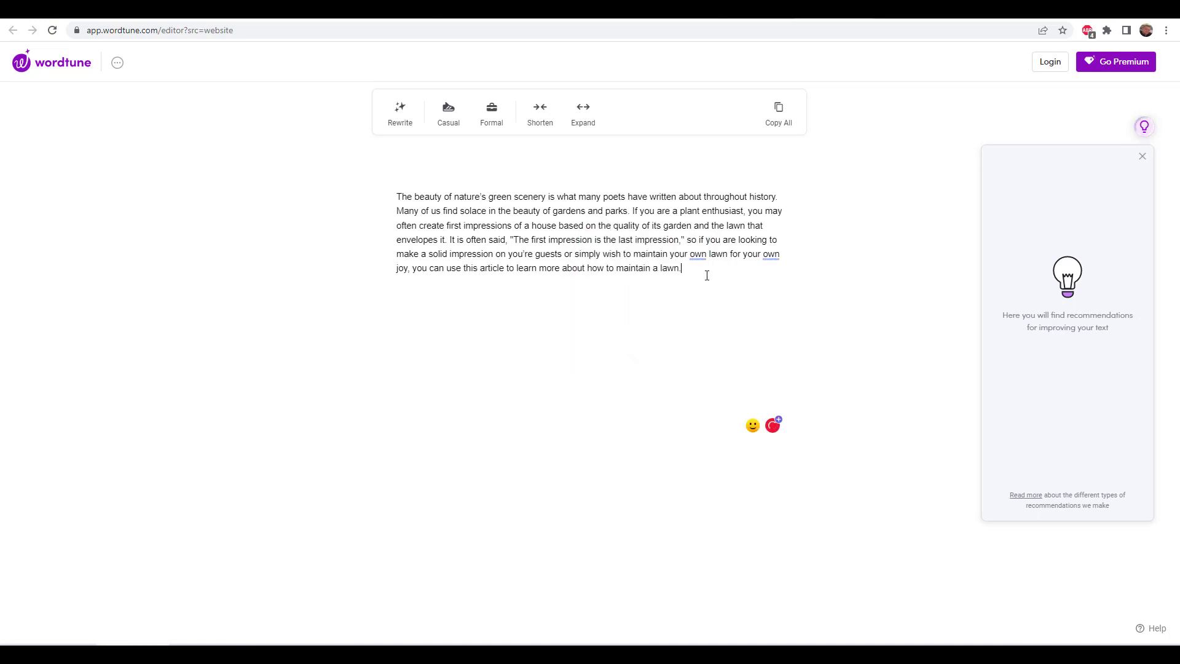
Rewrite the opening sentence as "Many poets have written about the beauty of nature's green scenery throughout history."
click(401, 126)
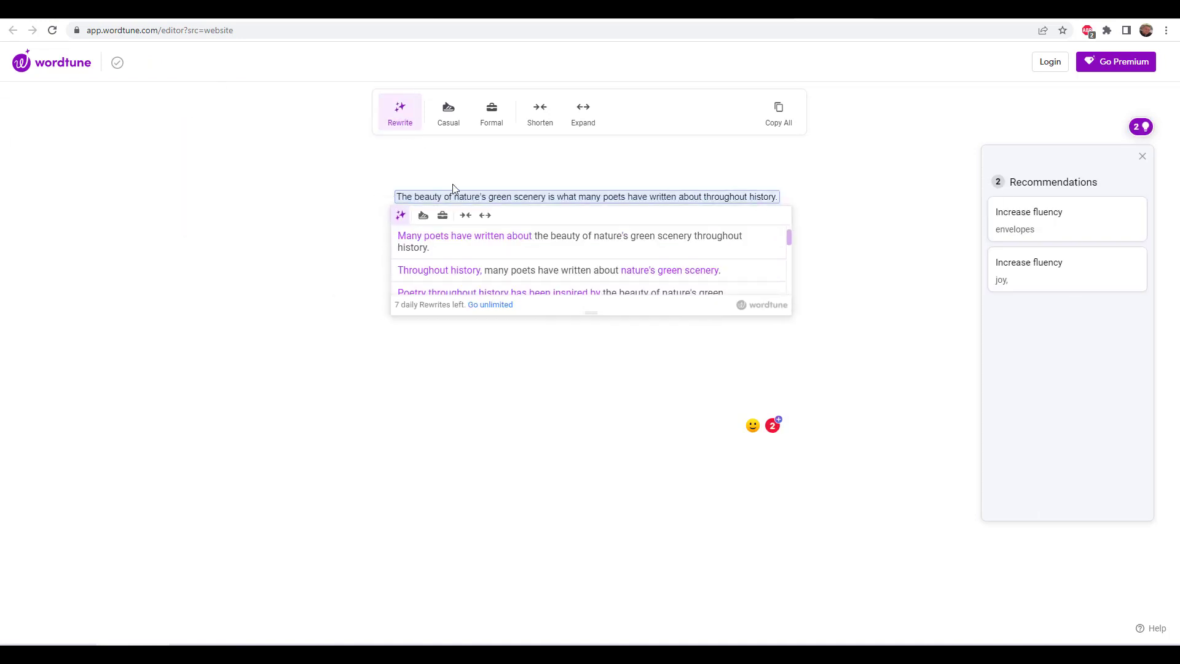
click(482, 249)
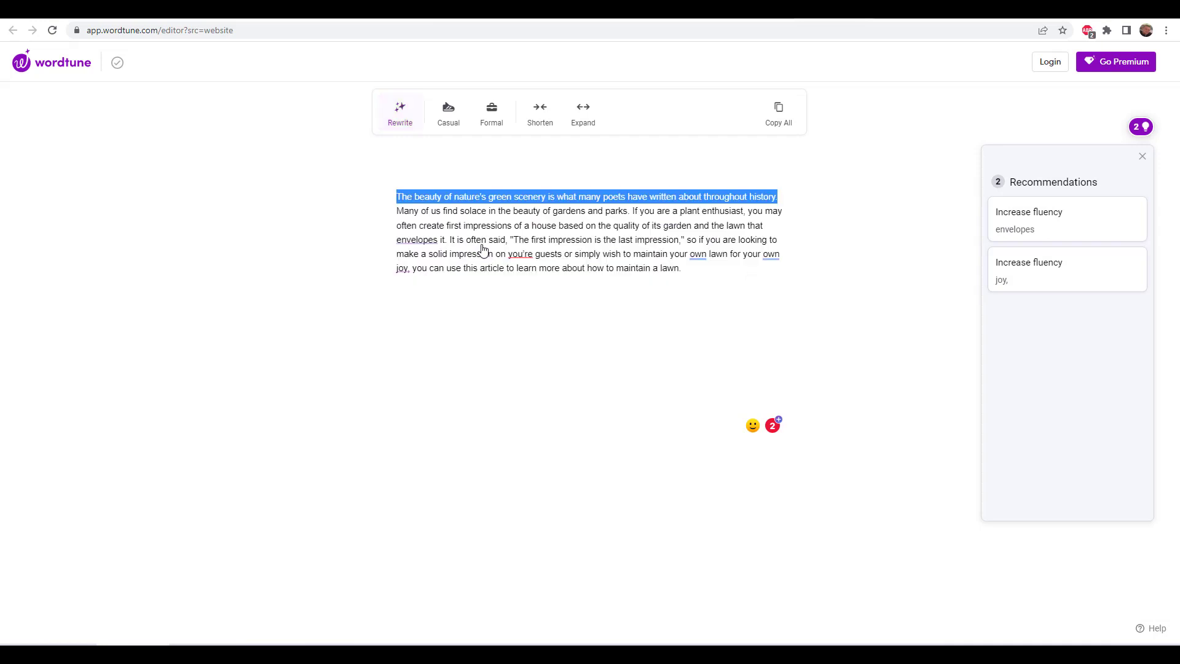
click(632, 278)
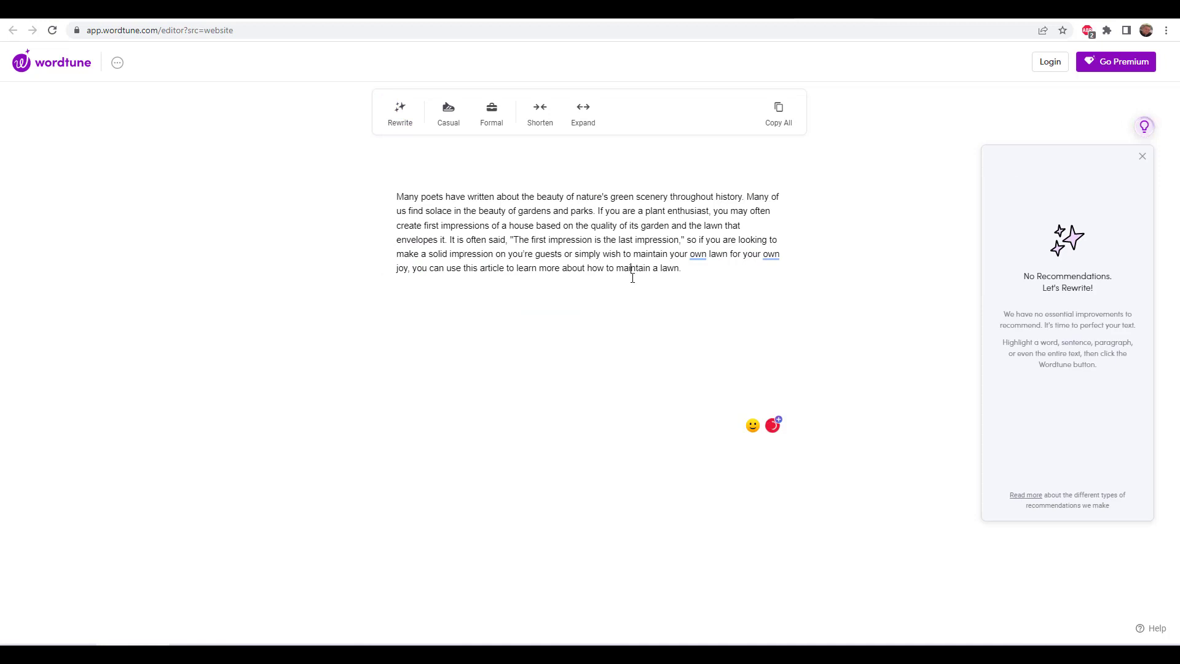
Request rewrites for the whole text and replace the first sentence with "Since ancient times, poets have written about nature's green scenery."
click(619, 213)
key(ctrl+a)
click(398, 123)
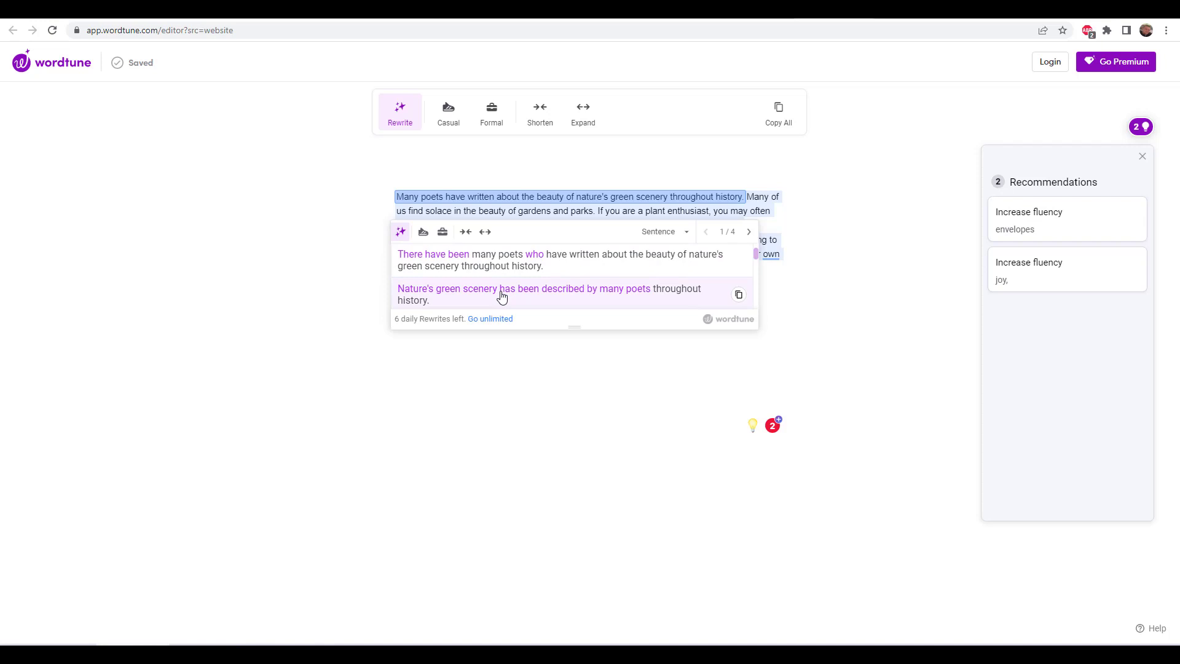
scroll(501, 297, down, 2)
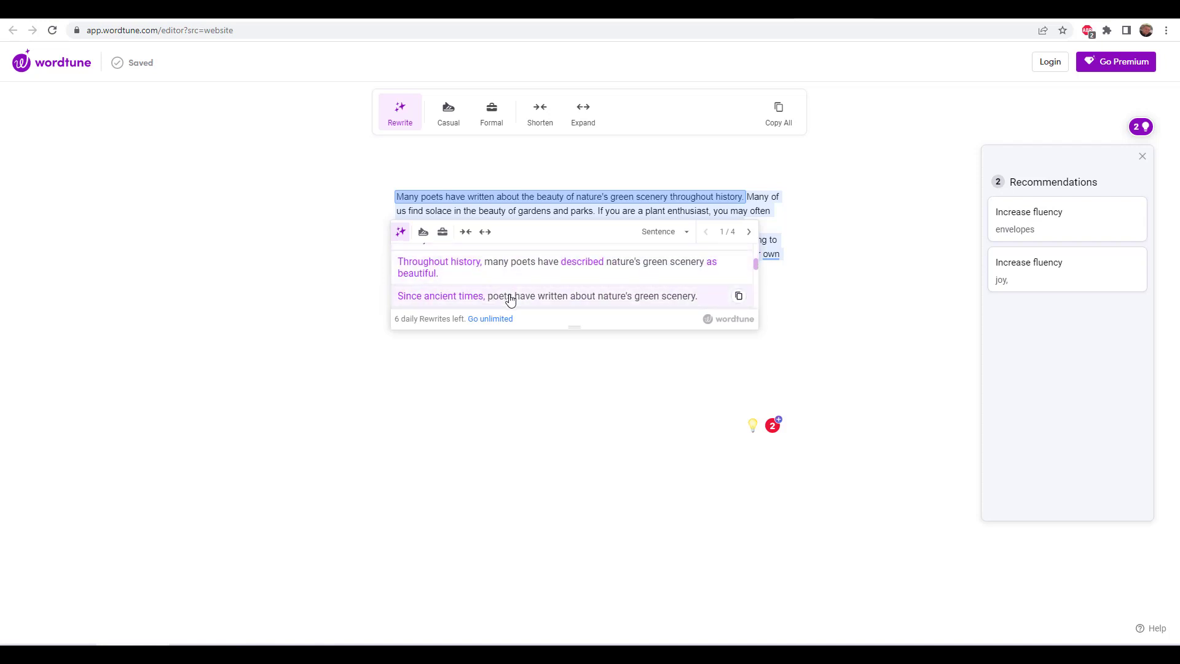
click(510, 298)
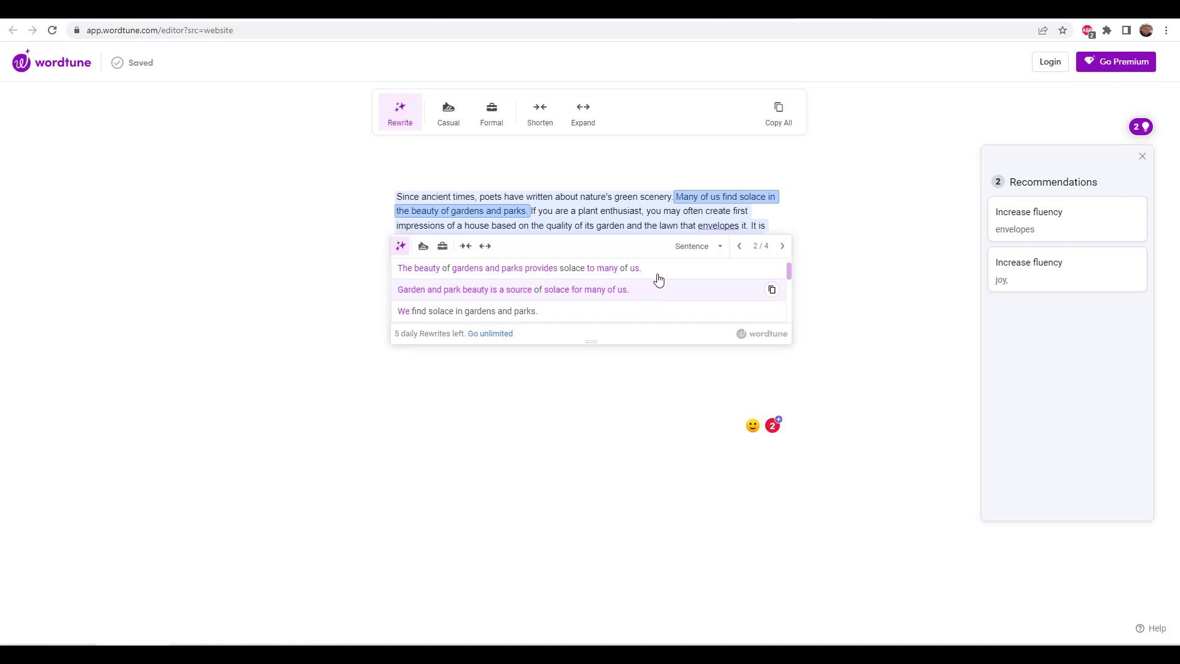
Replace the second sentence with "Gardens and parks offer us a sense of solace." and the third with the suggestion starting "Garden enthusiasts often form"
scroll(659, 280, down, 3)
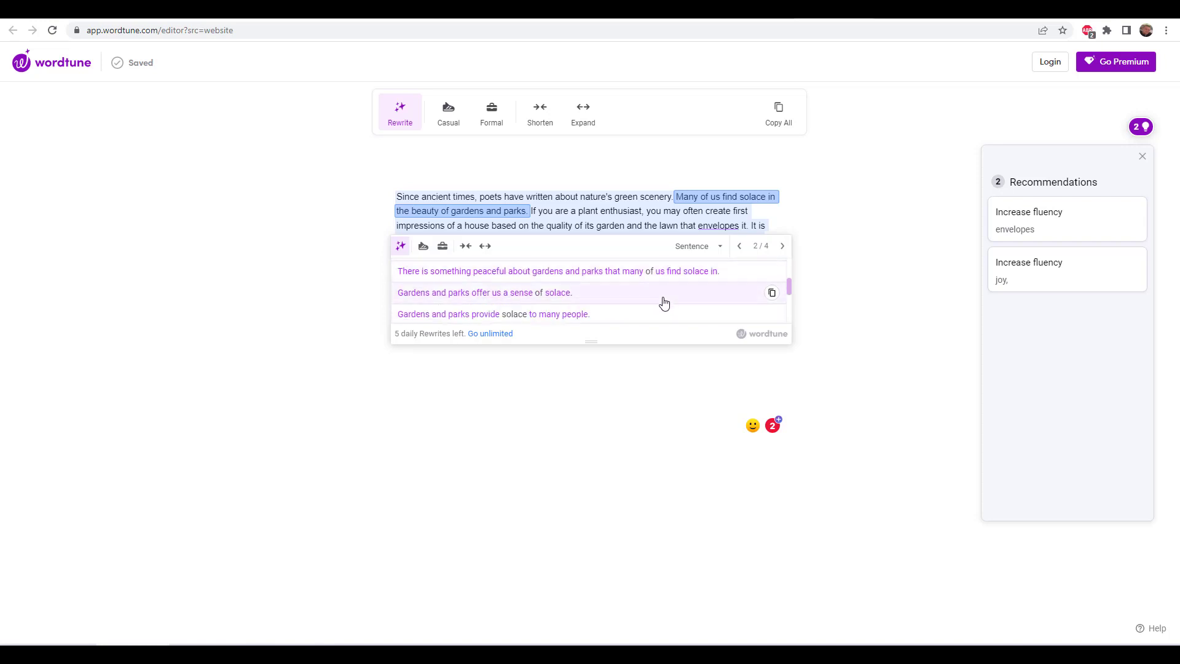
click(663, 302)
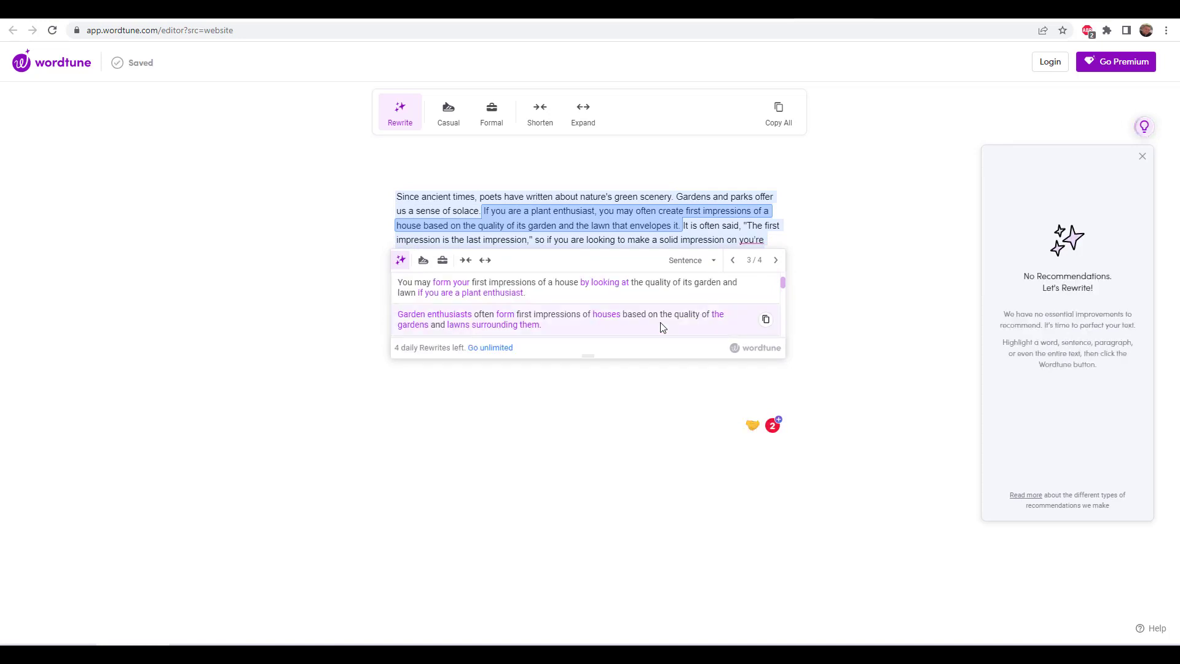
click(662, 326)
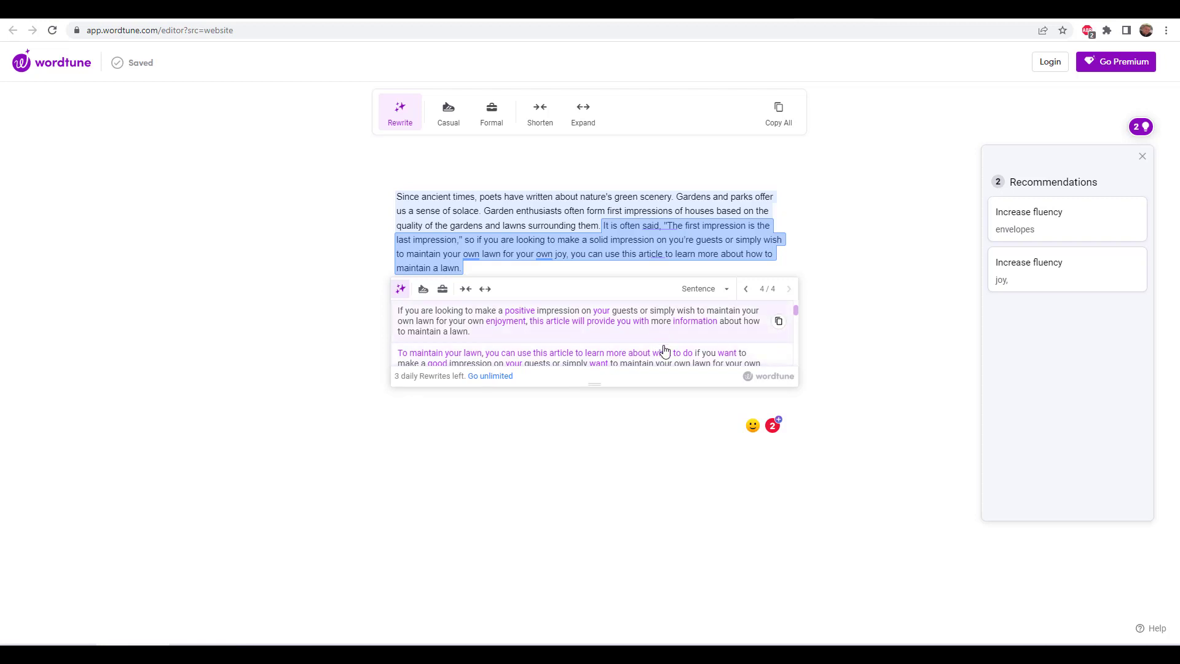
Review the rewrites for the paragraph's last sentence, generate casual-tone alternatives and pick one of them
scroll(664, 363, down, 2)
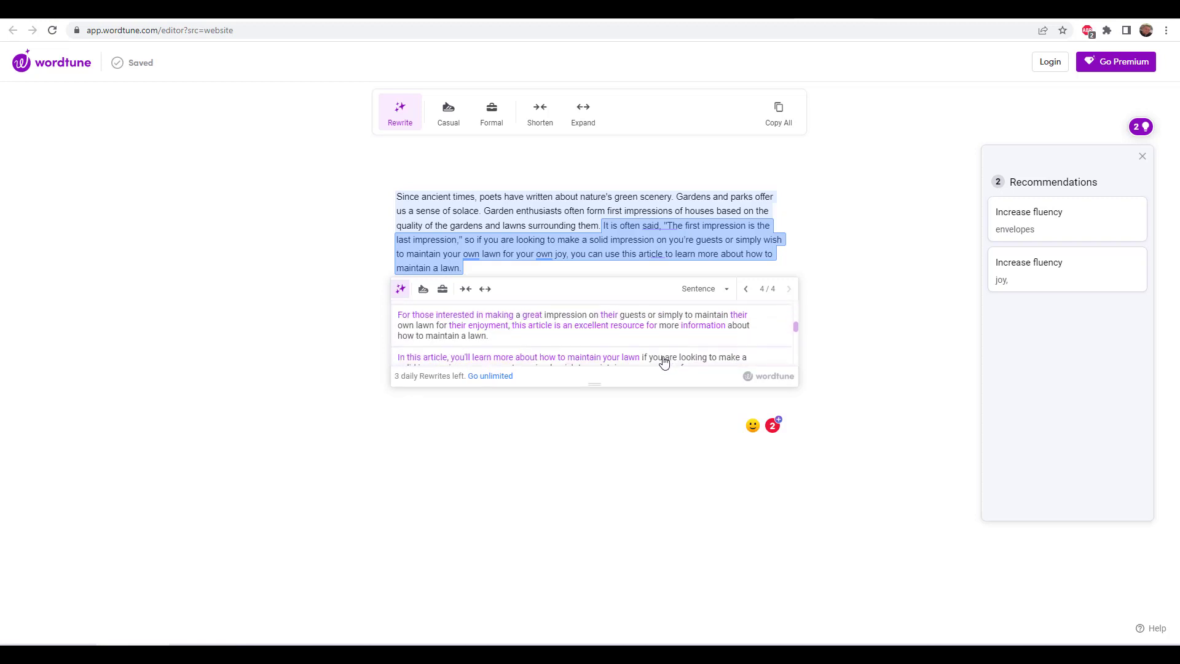
scroll(642, 326, down, 3)
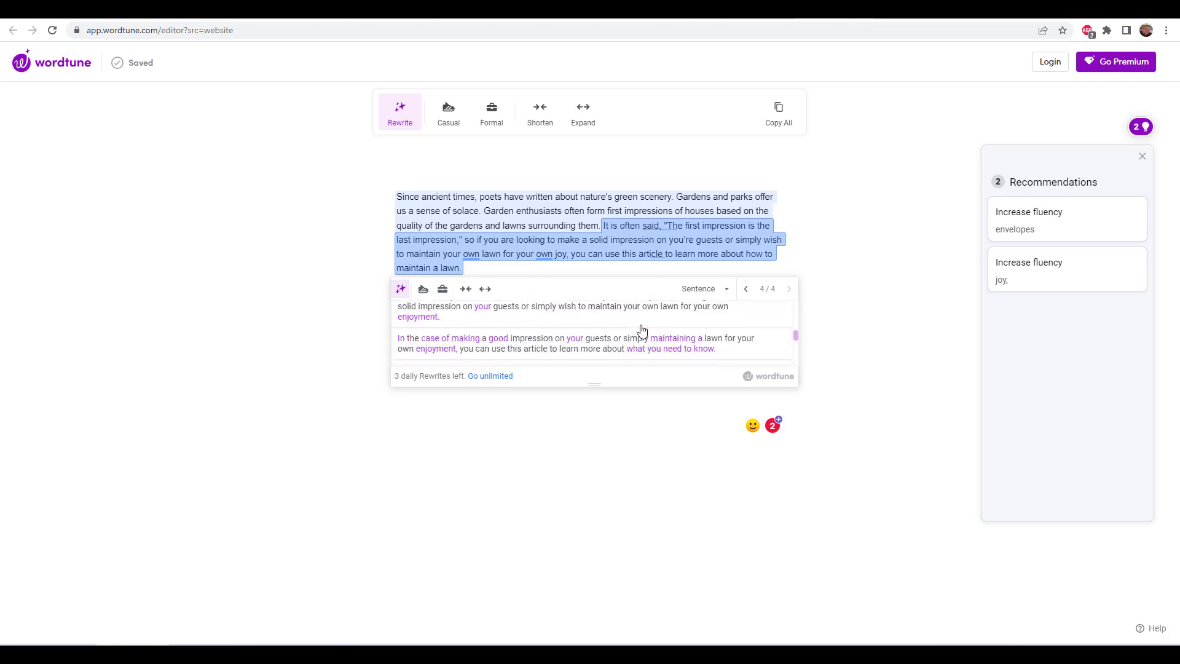
click(423, 290)
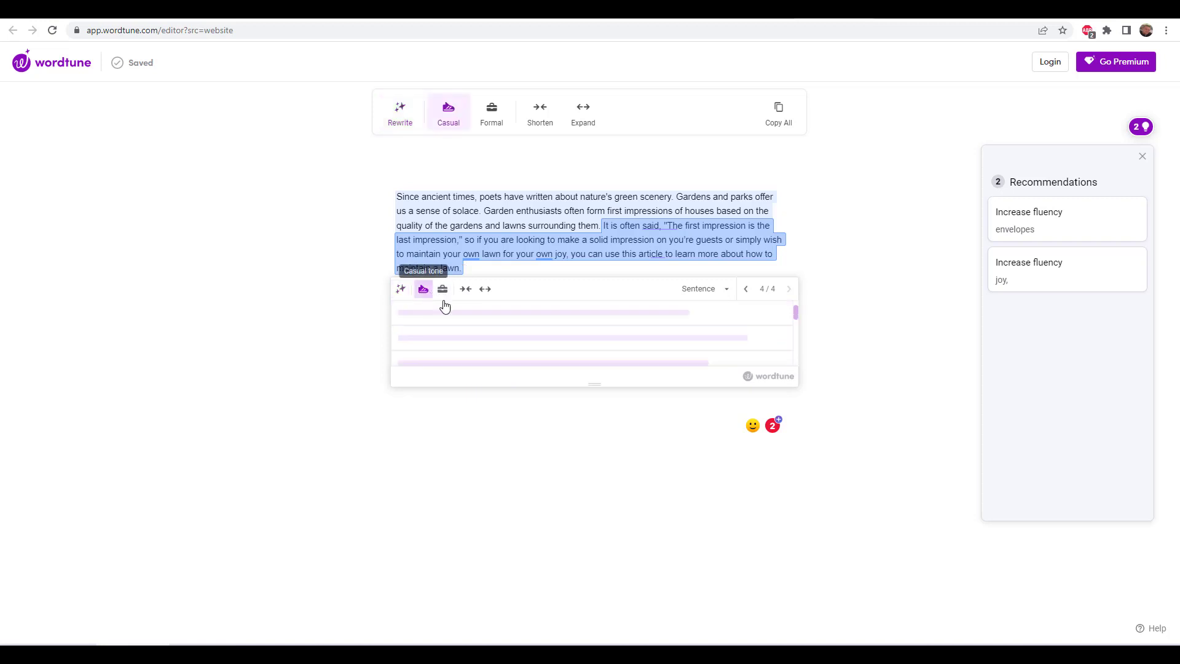
click(530, 331)
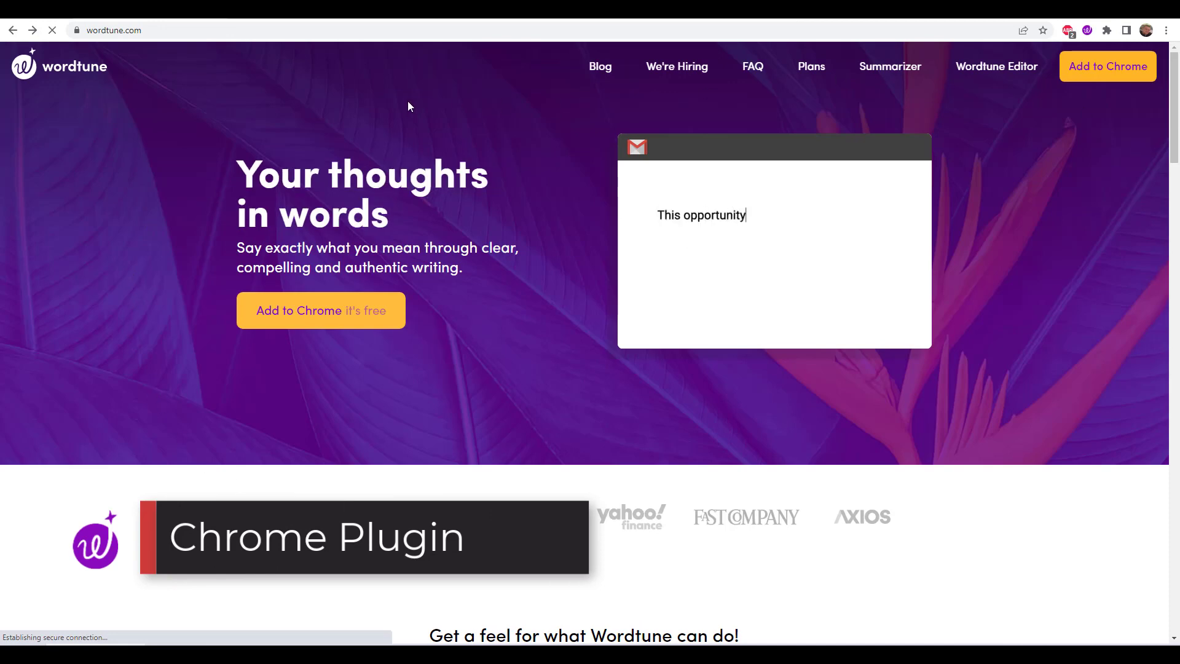
Install the "Wordtune - AI-powered Writing Companion" extension in Chrome from the web store
click(327, 311)
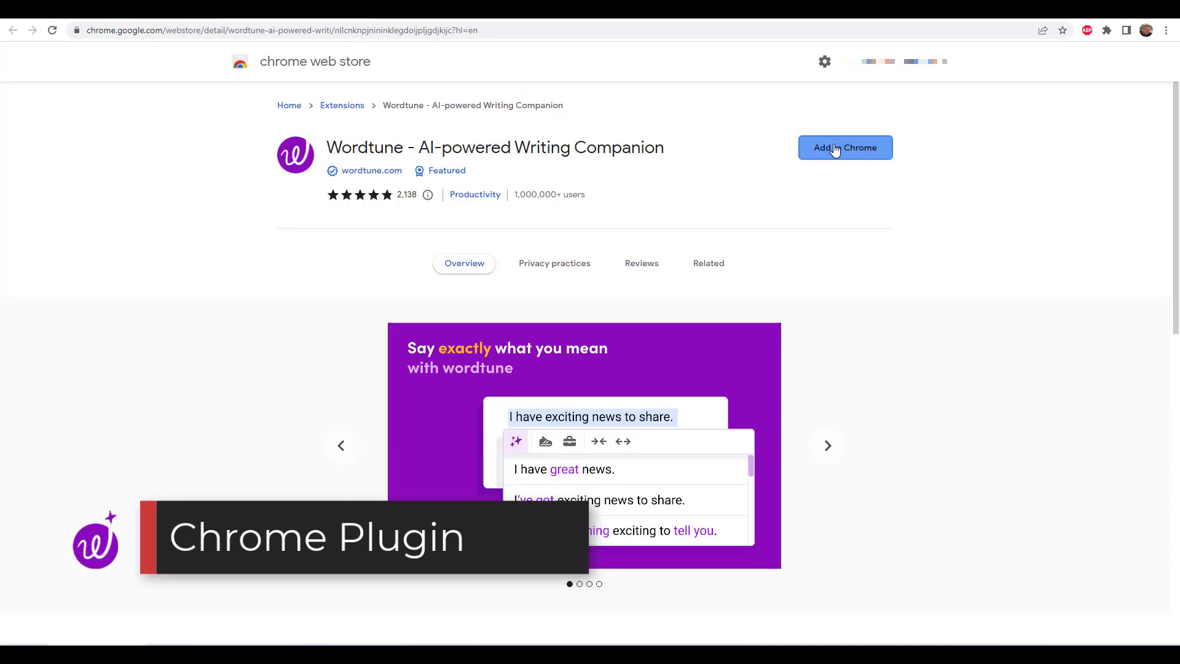
click(833, 150)
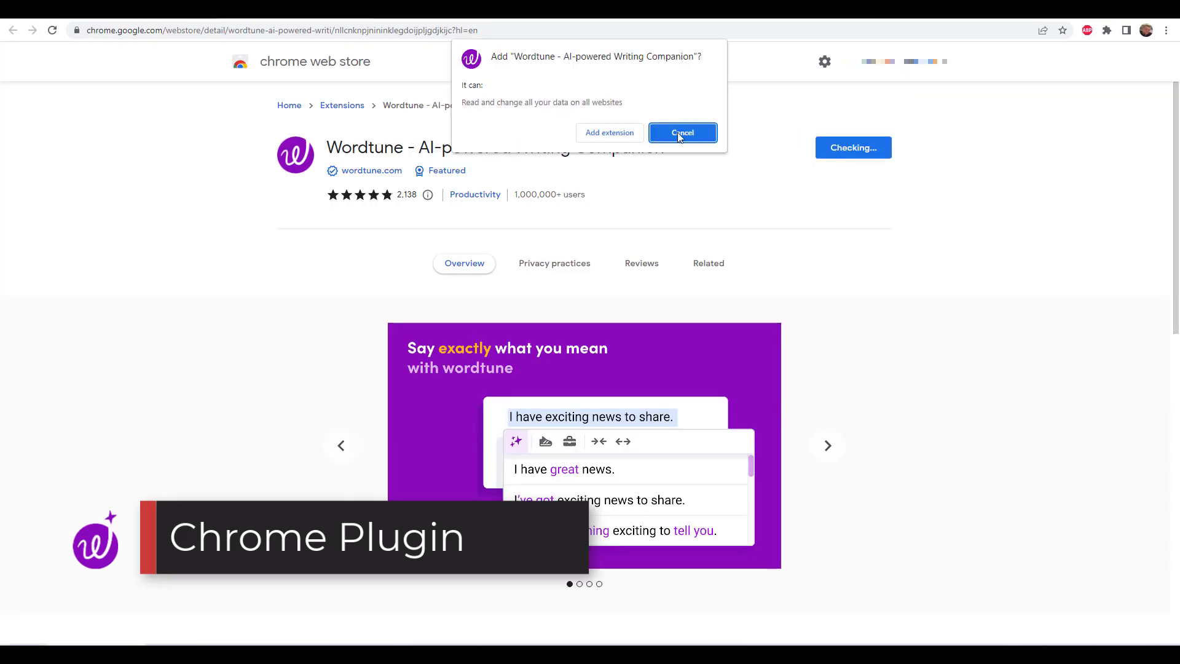
click(608, 134)
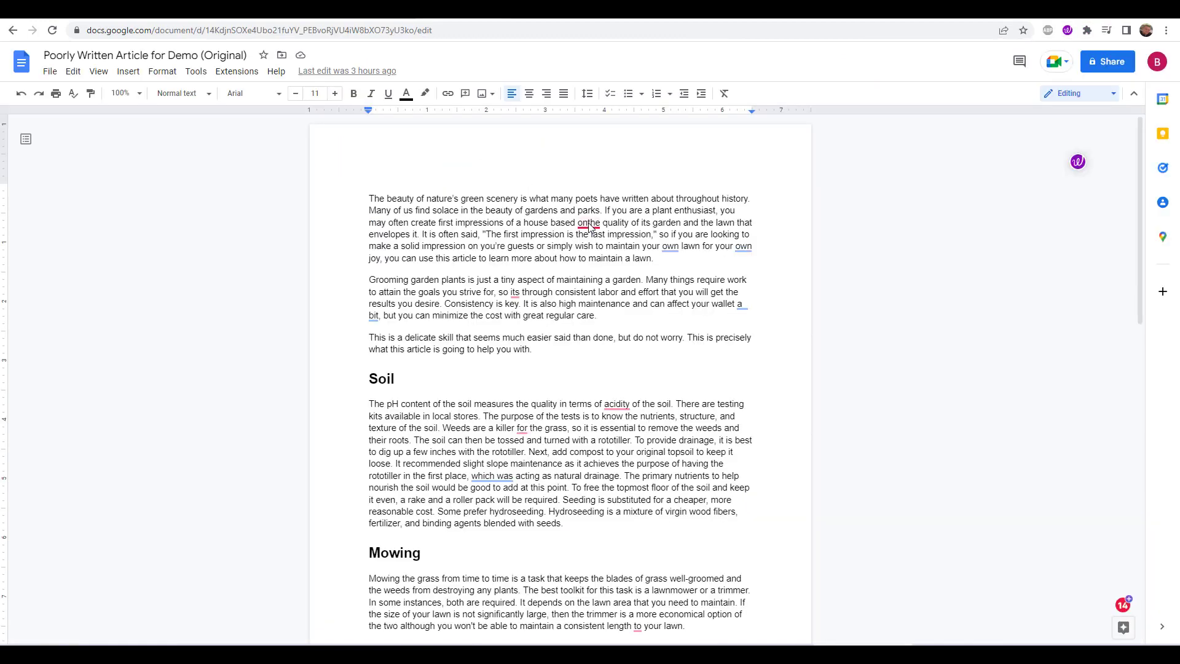
In the Google Docs article, correct the misspelled "onthe" in the first paragraph to "on the"
click(591, 223)
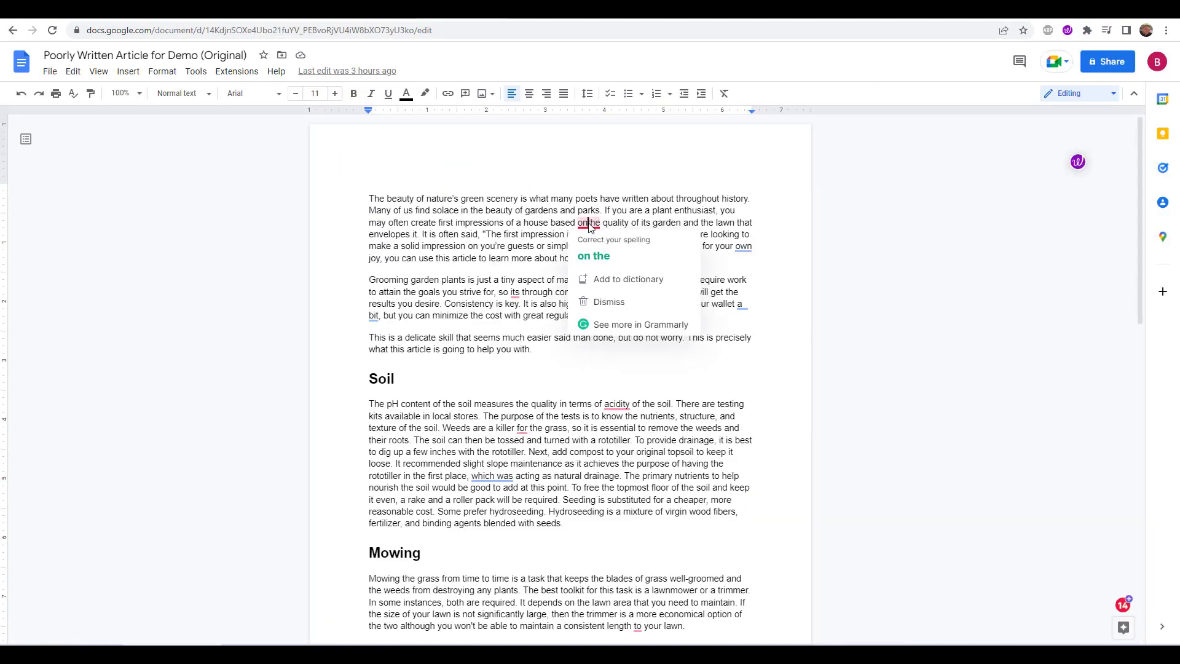
click(592, 245)
click(351, 222)
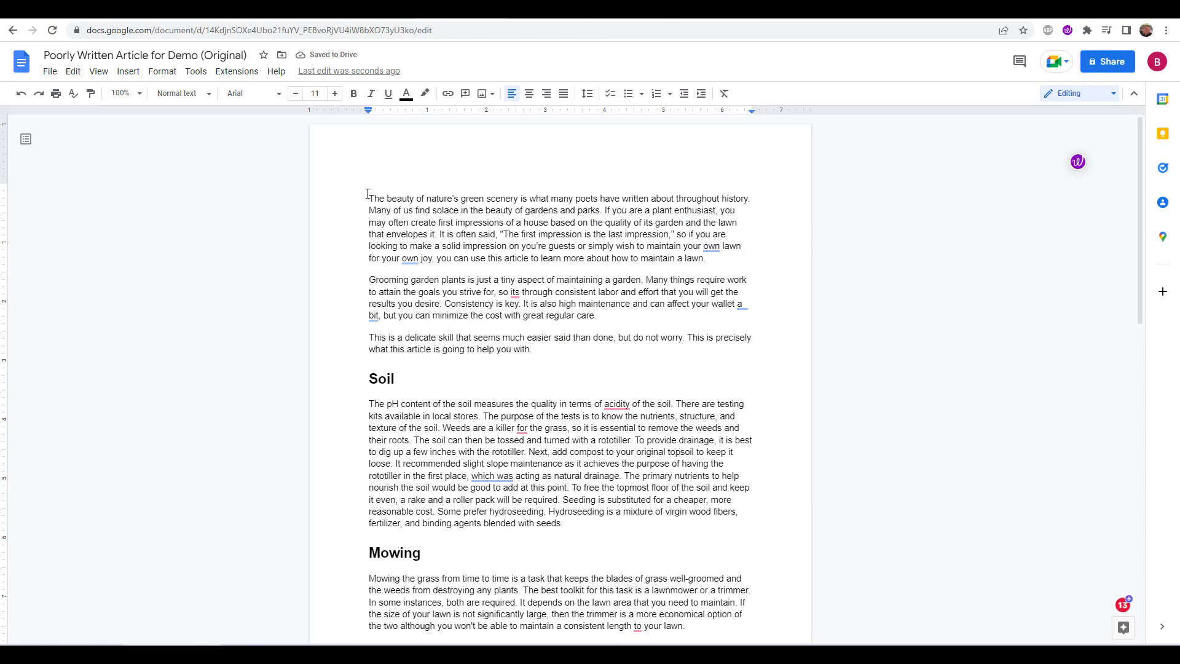
Request Wordtune rewrites for the first paragraph and replace its opening sentence with "Many poets have written about nature's green scenery throughout history."
drag(368, 194, 705, 259)
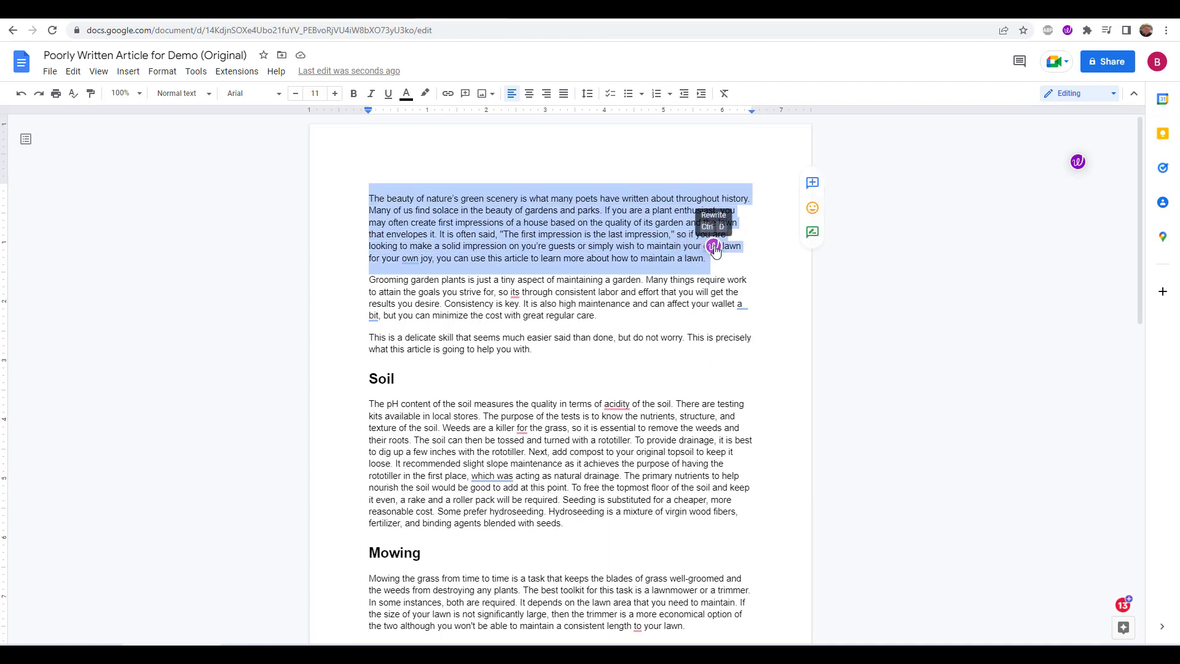
click(713, 247)
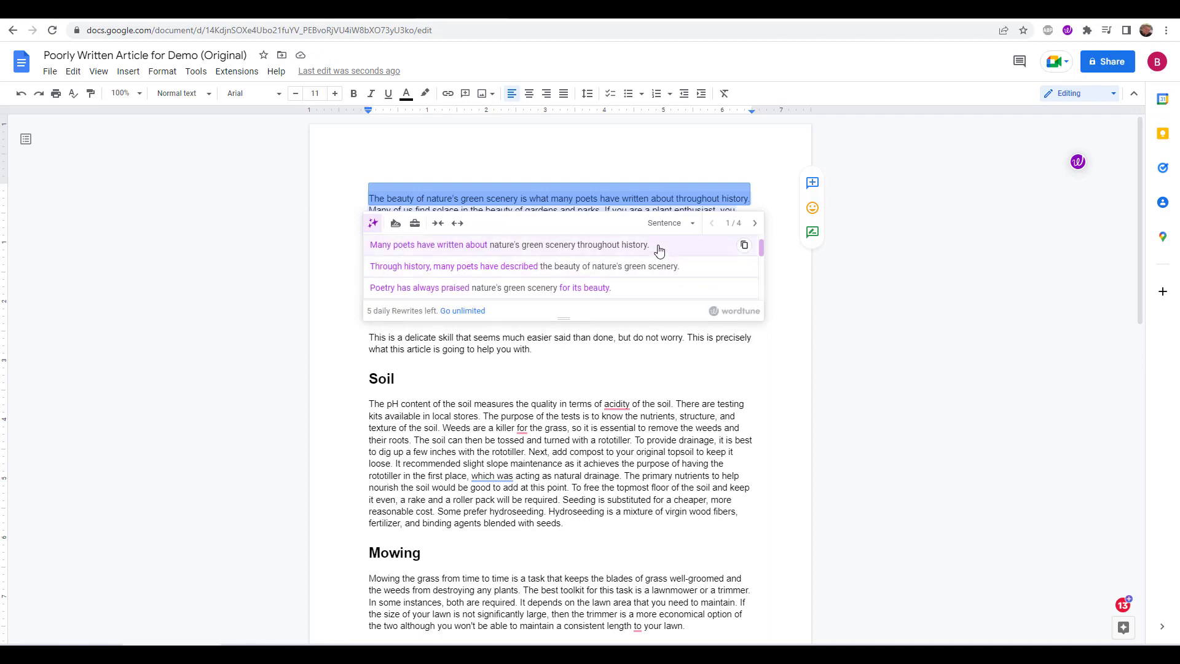
click(659, 248)
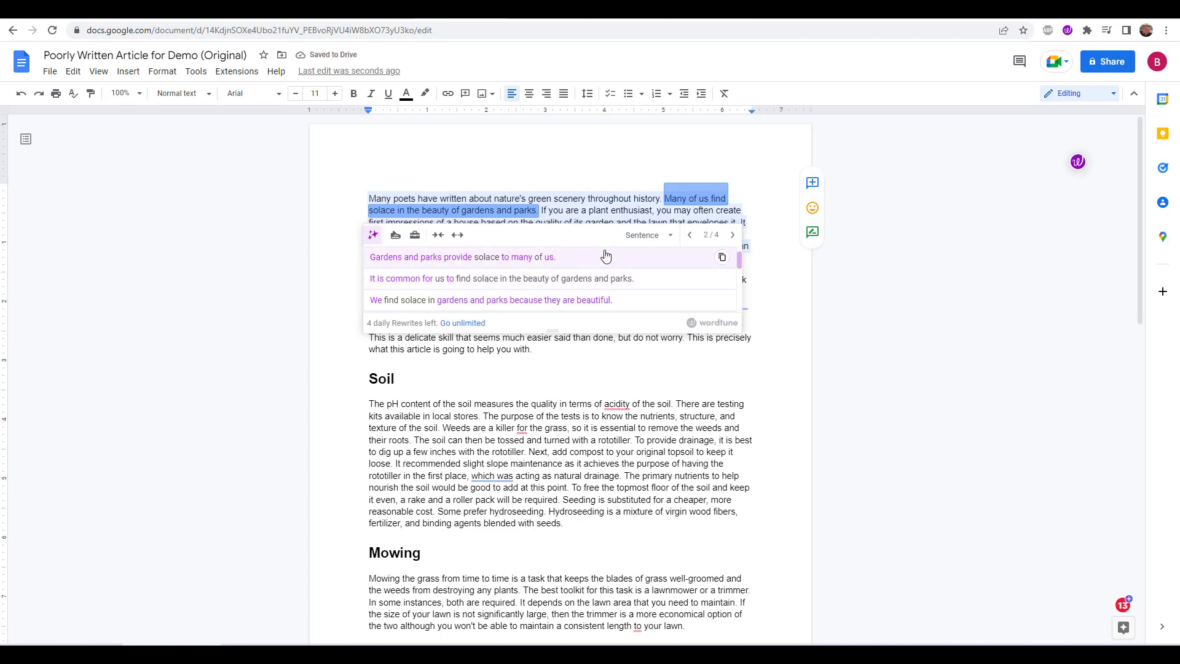
Replace the second sentence with "Gardens and parks provide solace to many of us." and the third with the suggestion starting "When you are a plant enthusiast"
click(605, 256)
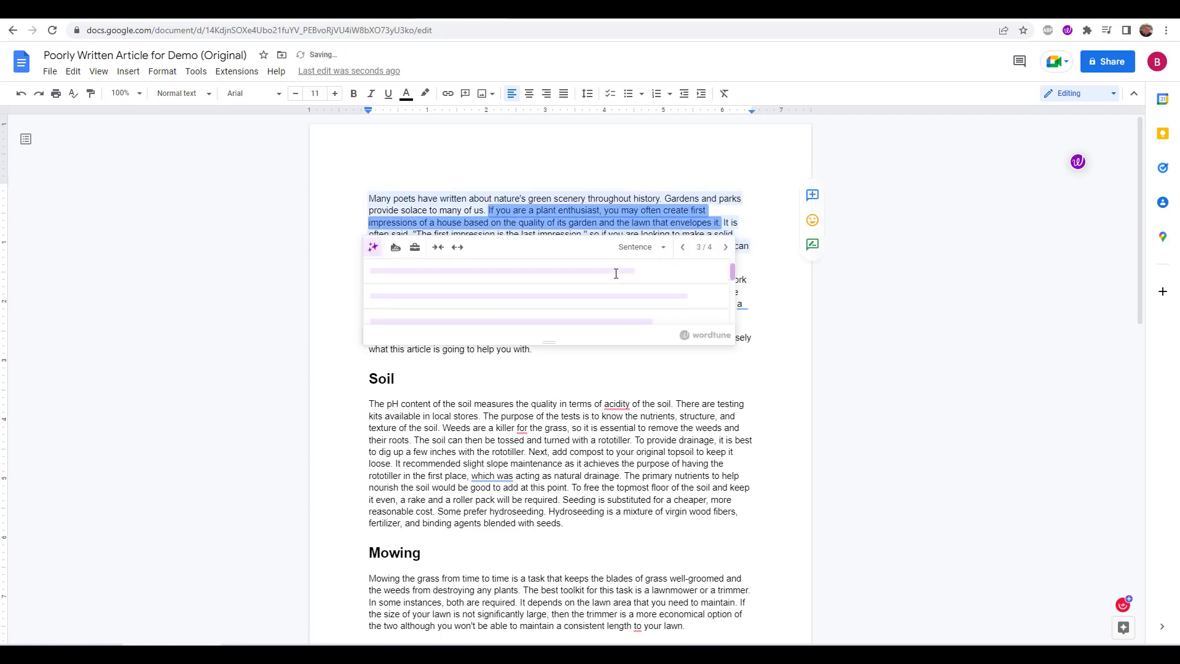
click(604, 309)
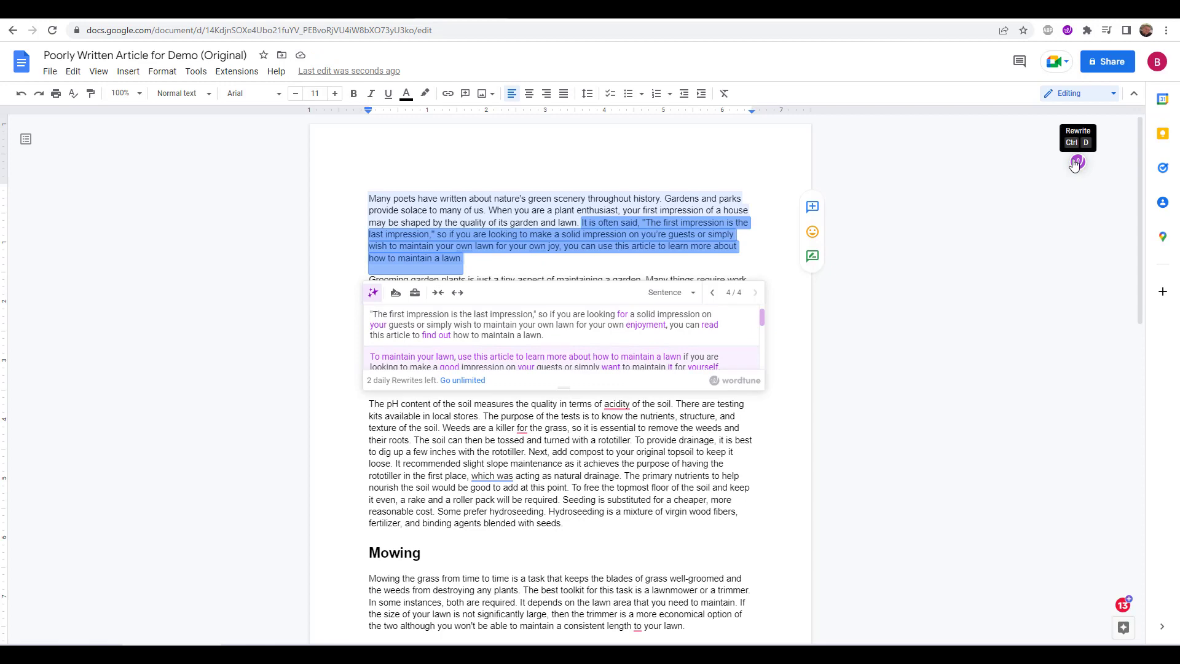
click(476, 265)
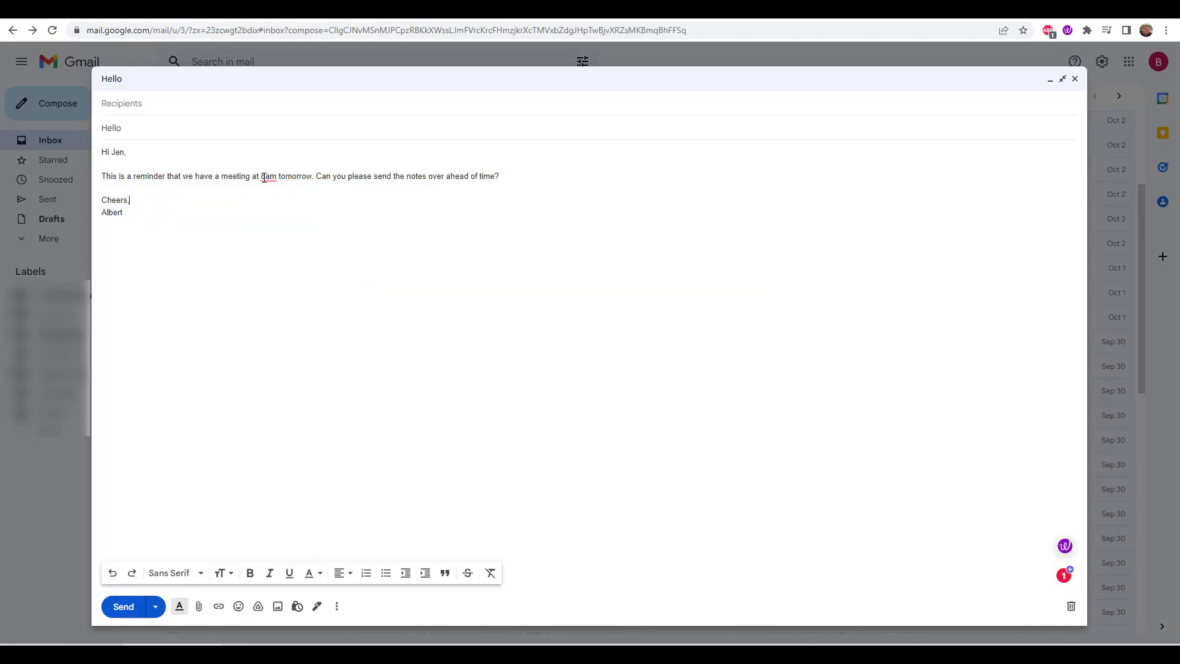
In the Gmail draft, generate Wordtune rewrites for the message body and review the alternatives for the meeting reminder sentence
click(263, 176)
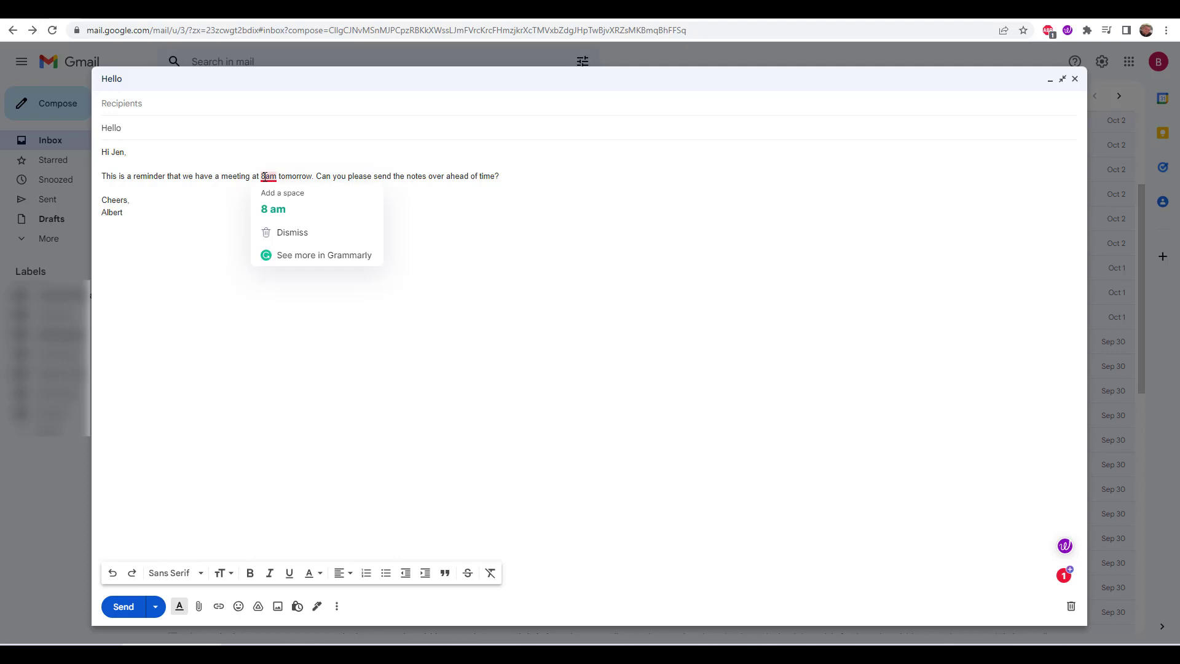
triple_click(137, 179)
click(1063, 545)
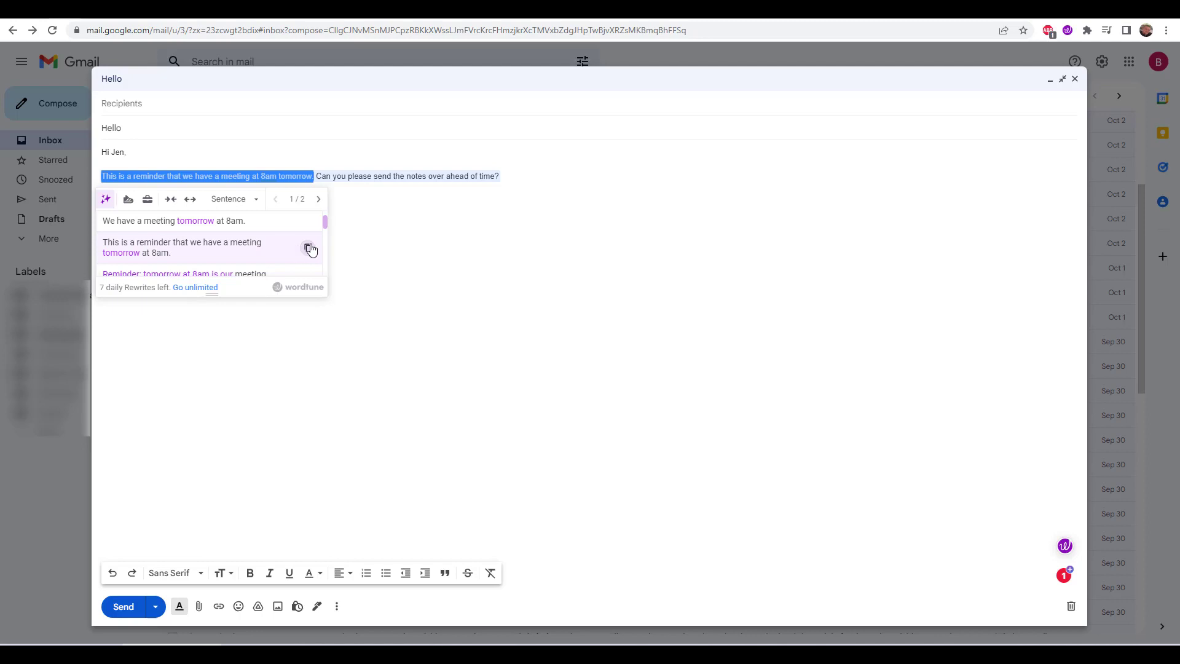
scroll(265, 233, down, 1)
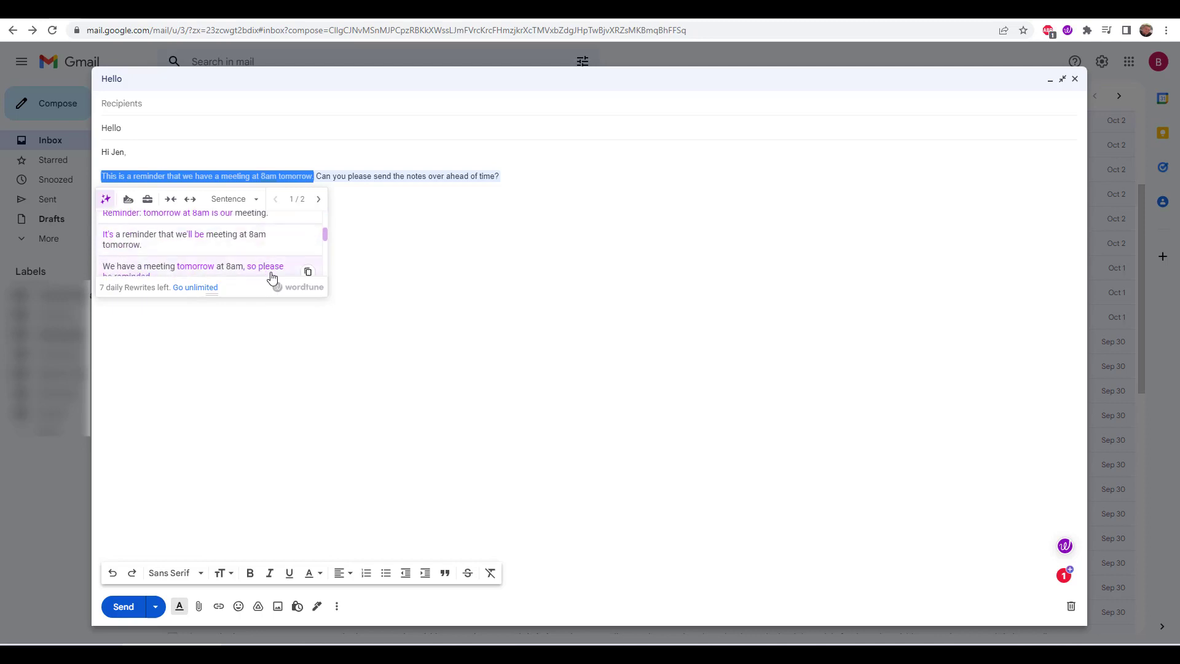
scroll(270, 271, down, 2)
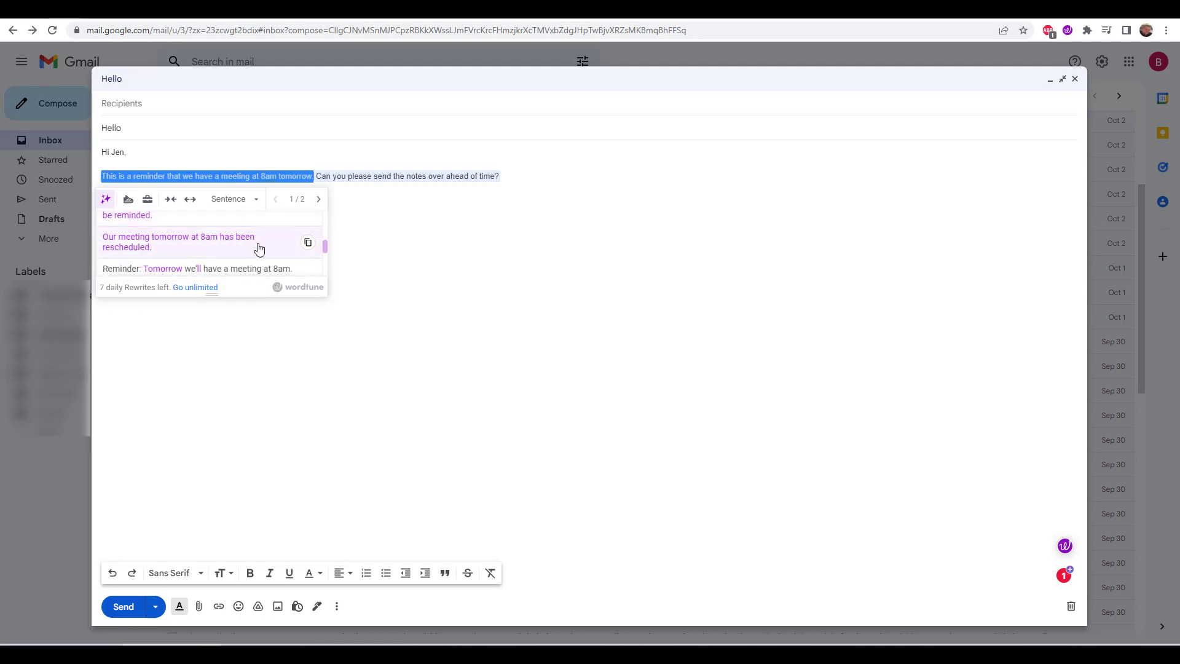
scroll(259, 247, up, 3)
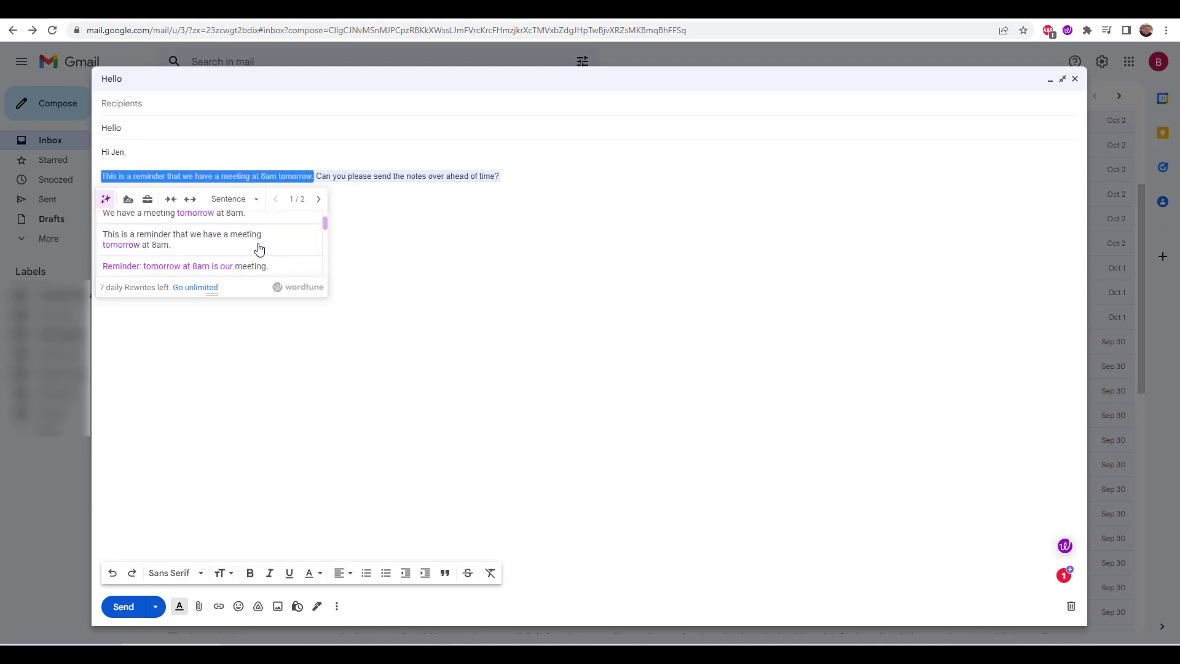
click(367, 242)
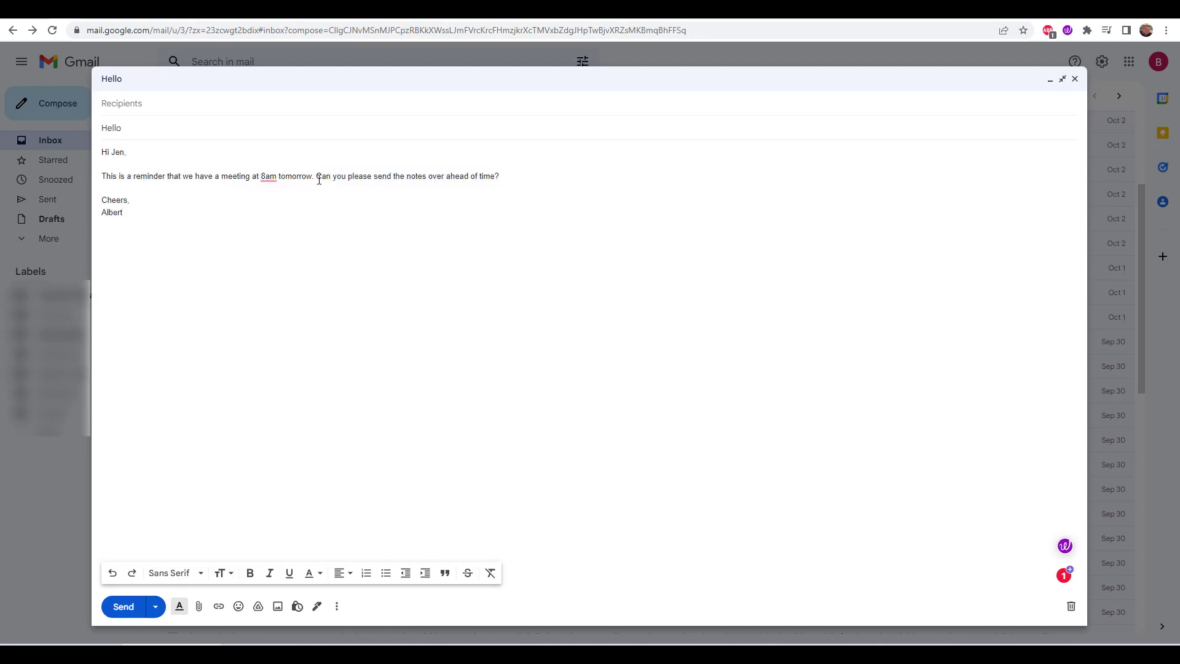
Generate rewrites for the draft's question about the notes and copy "Would it be possible for you to send over the notes in advance?"
drag(319, 178, 499, 178)
click(500, 161)
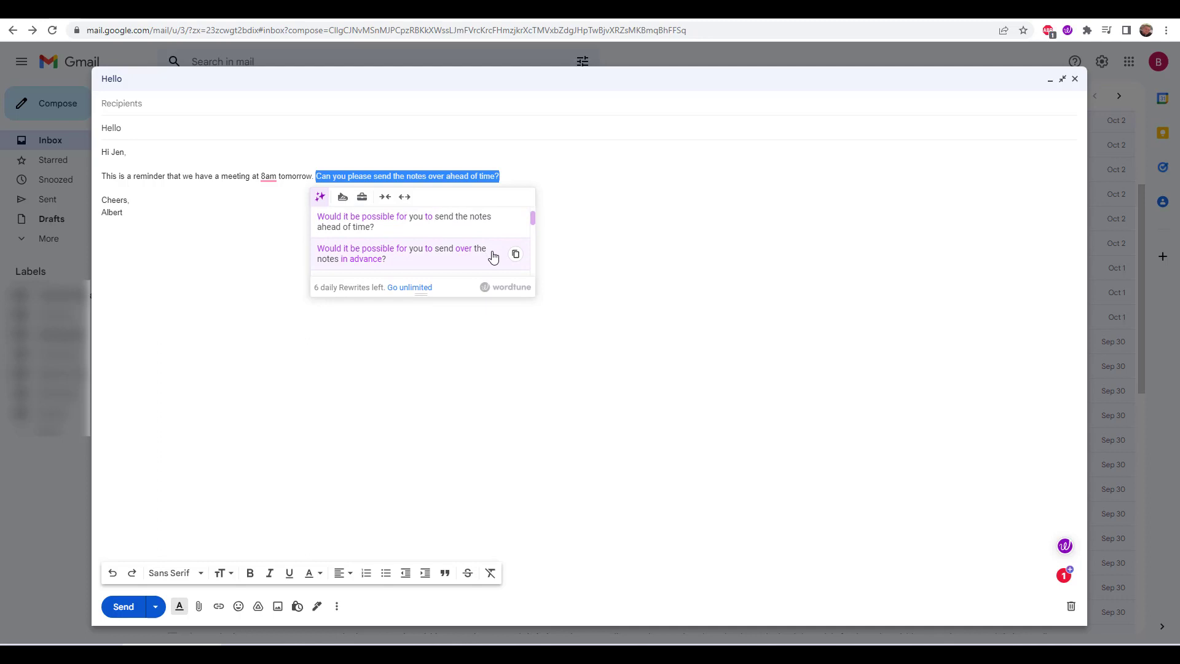
click(516, 254)
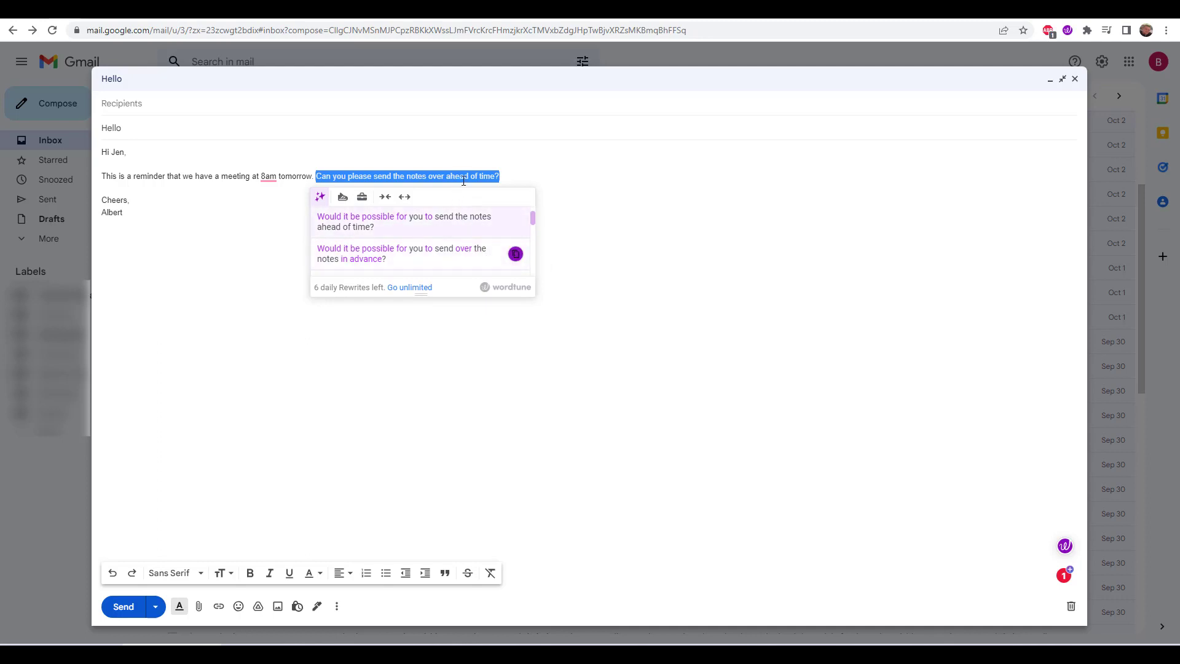
Replace the question about the notes in the Gmail draft with the copied Wordtune rewrite
drag(499, 177, 317, 176)
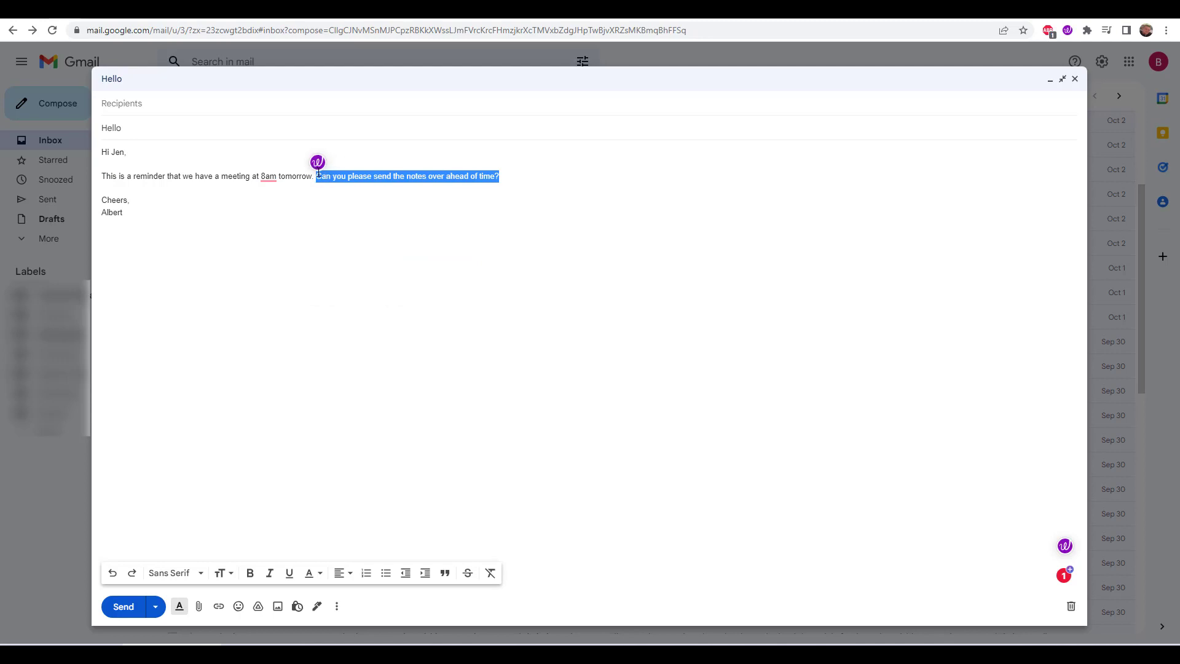
key(ctrl+v)
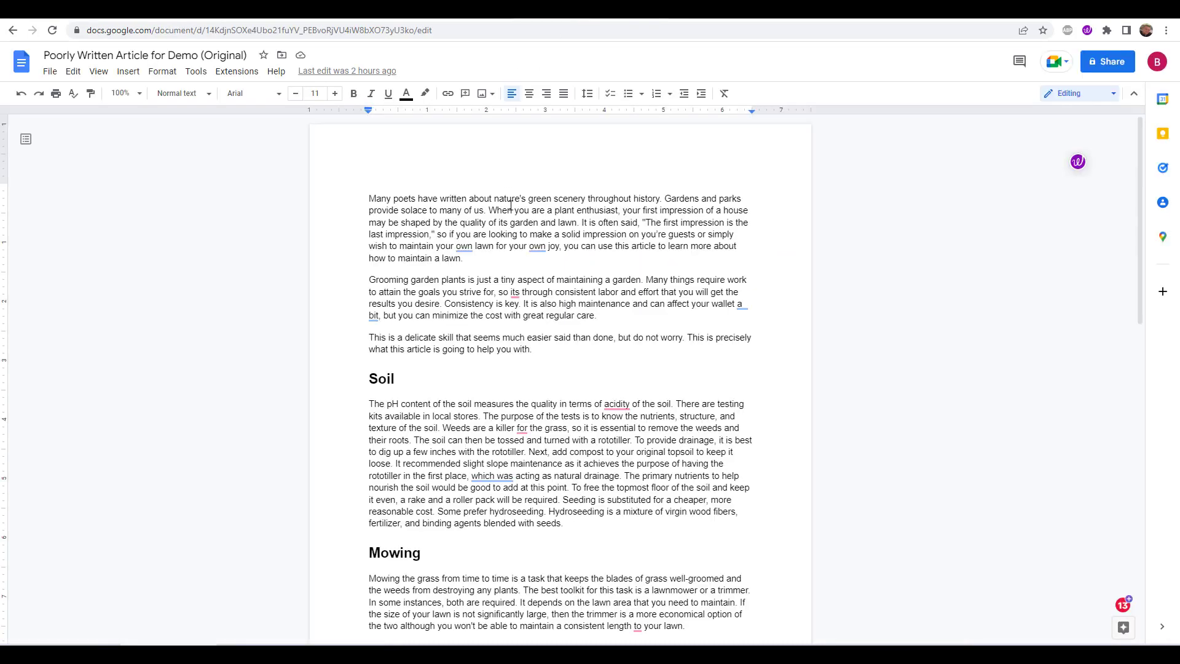
Copy the entire gardening article from Google Docs and import it as pasted text into Wordtune Read for summarizing
key(ctrl+a)
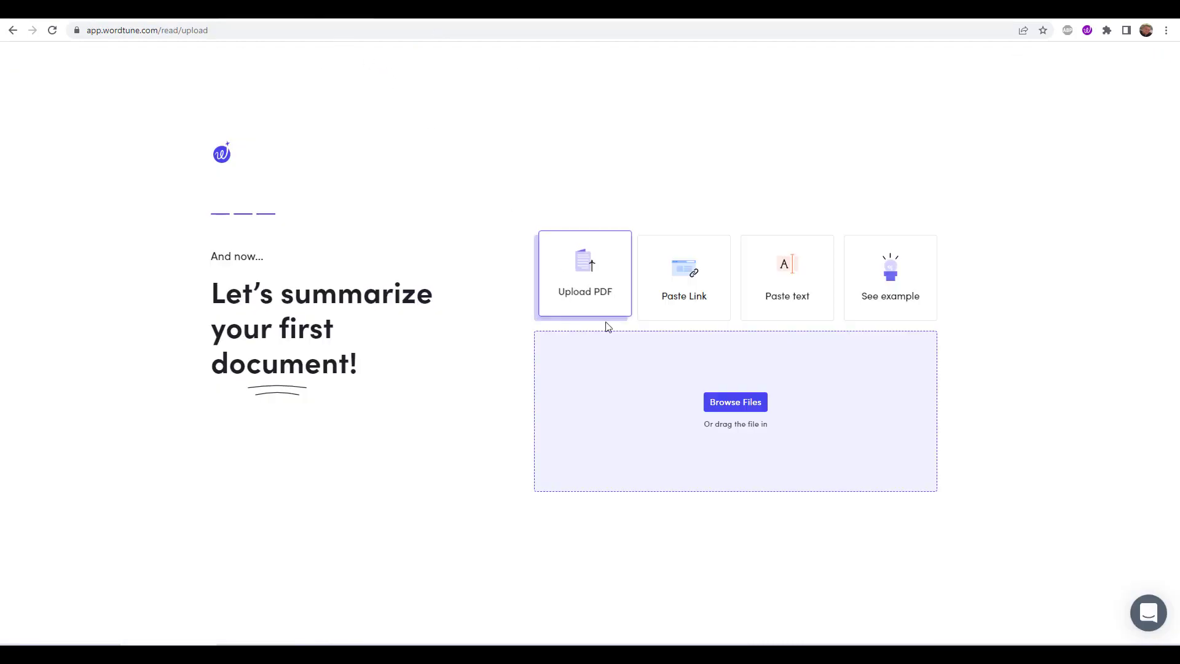
click(759, 309)
click(692, 359)
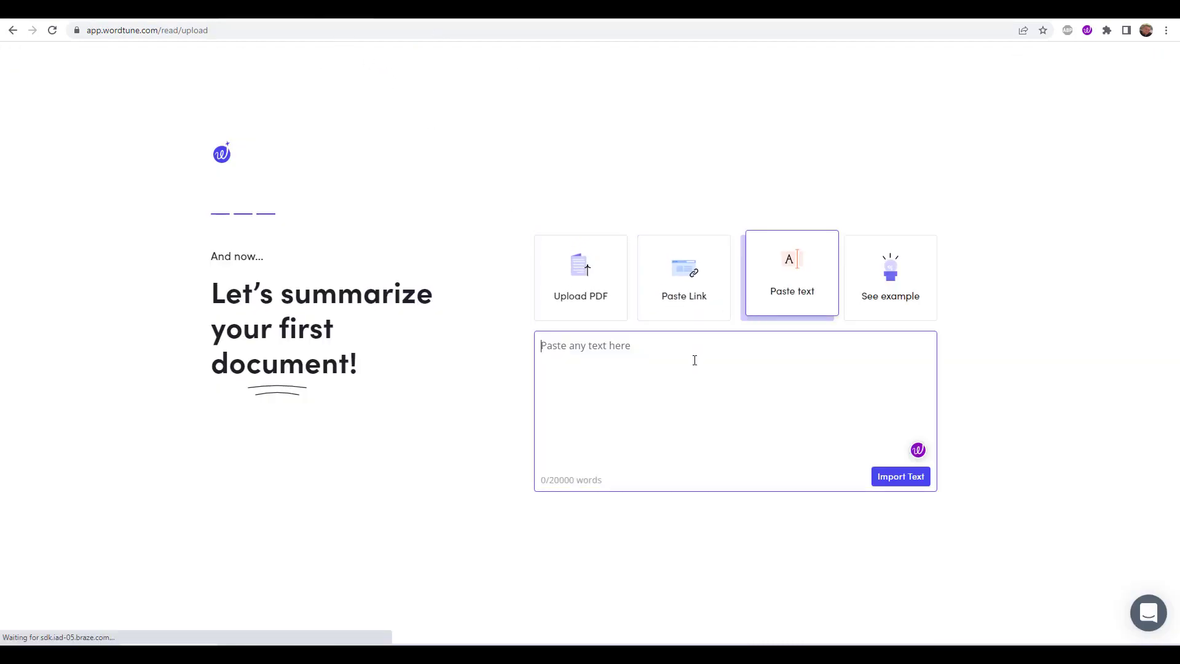
key(ctrl+v)
drag(557, 479, 608, 480)
click(897, 477)
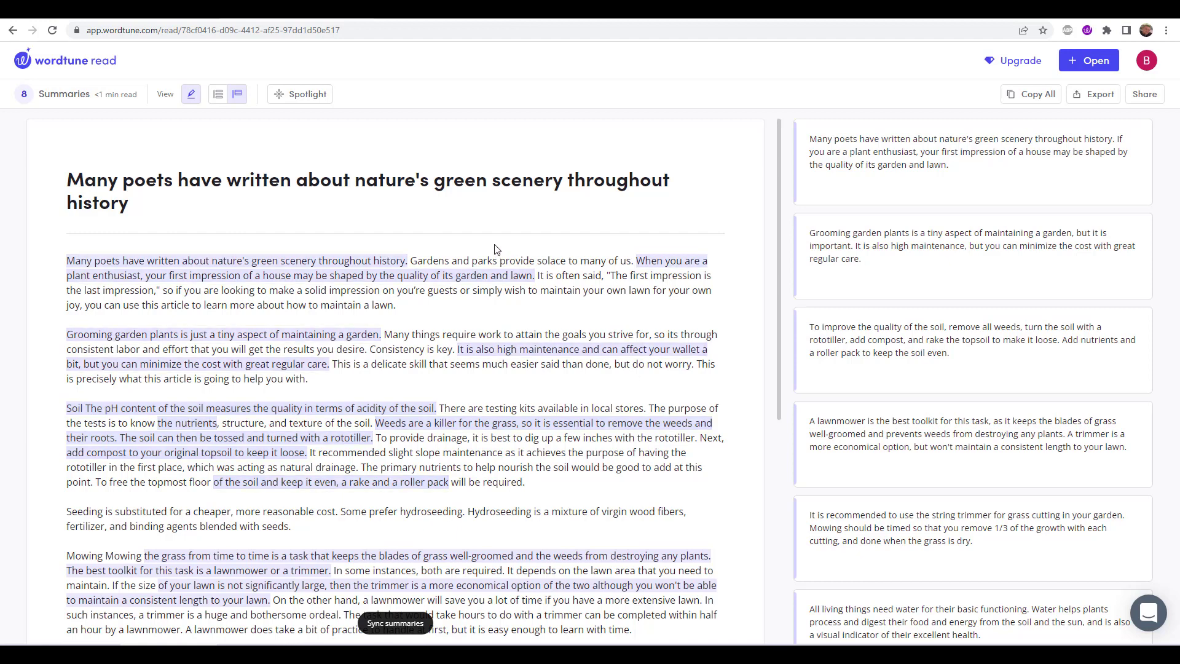
Resummarize the article with Spotlight, first by the topic Plant and finally by Garden, and copy all the Garden summaries
scroll(497, 249, down, 6)
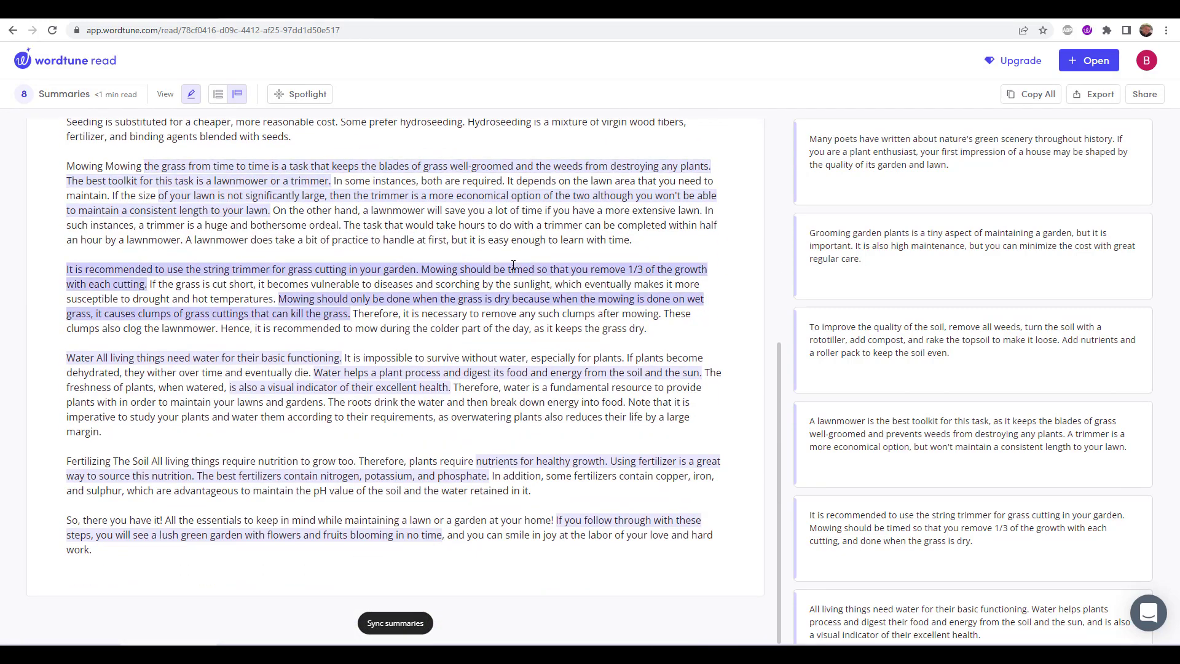
scroll(368, 197, up, 6)
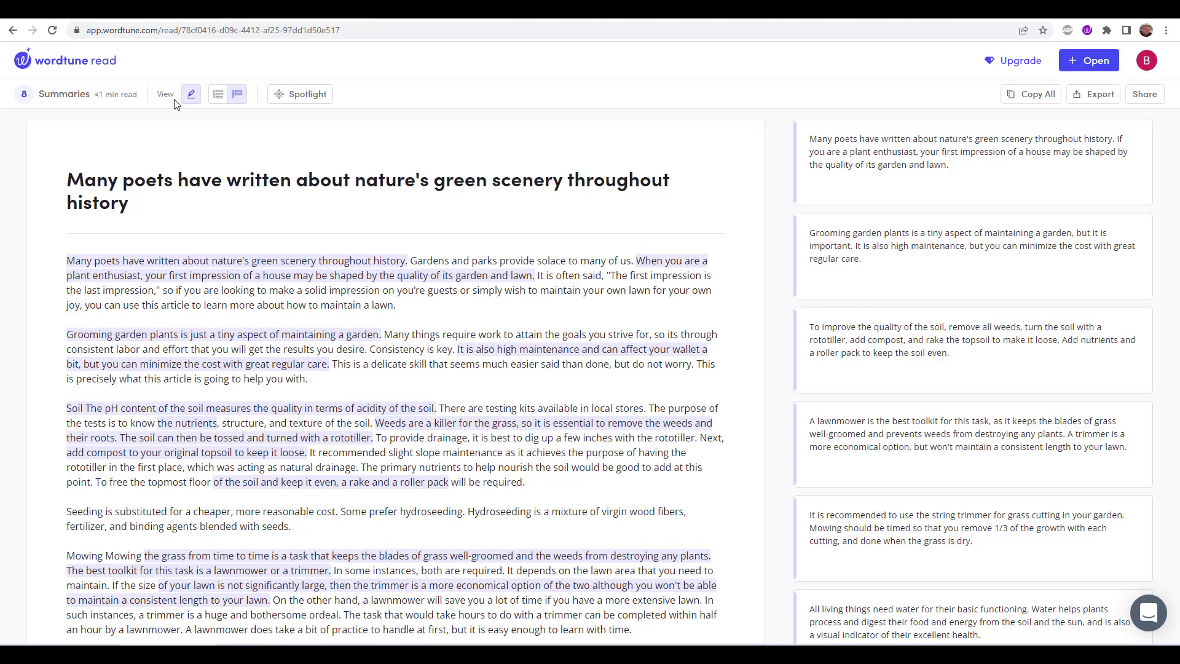
click(292, 99)
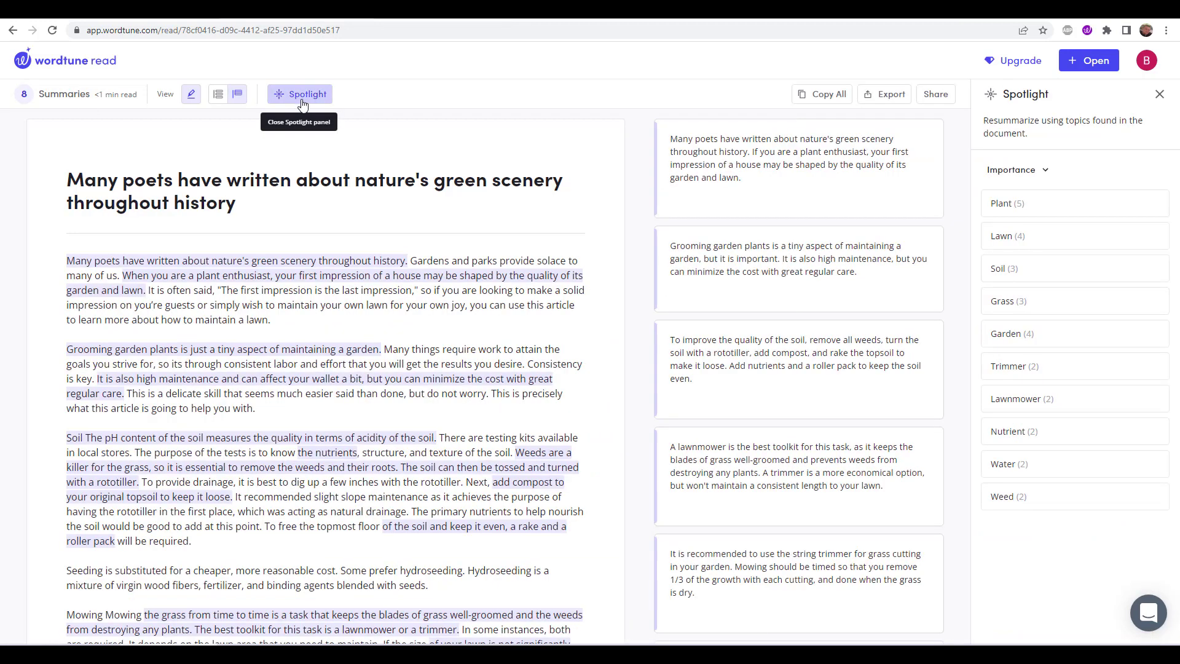
click(1056, 214)
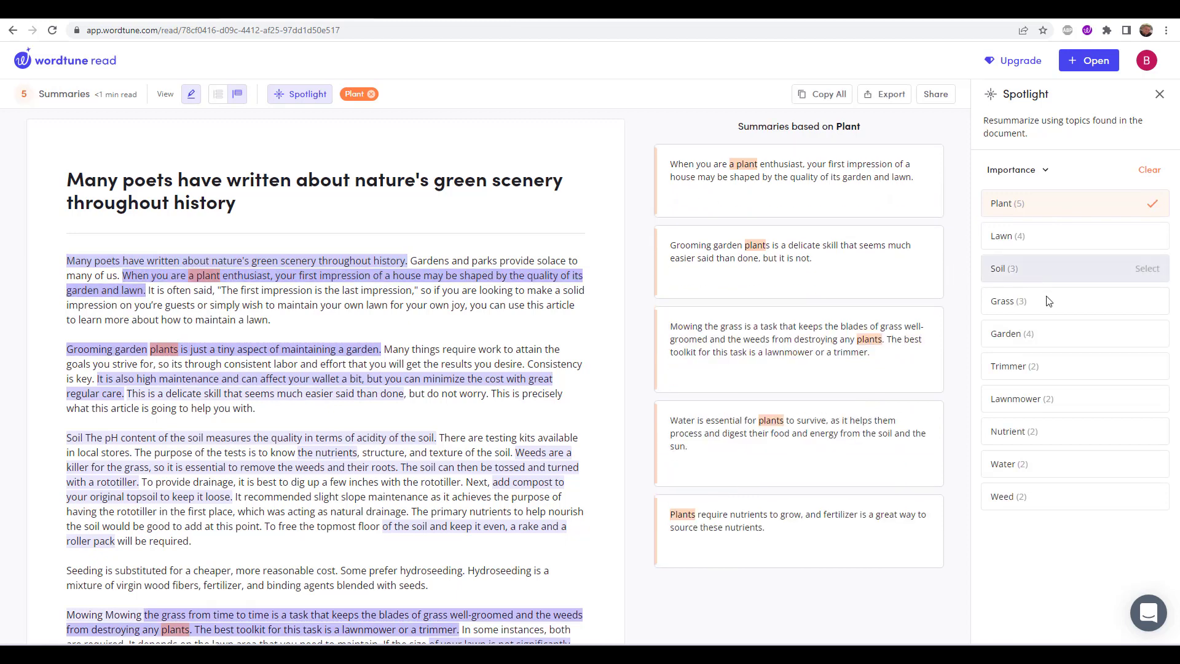
click(1055, 333)
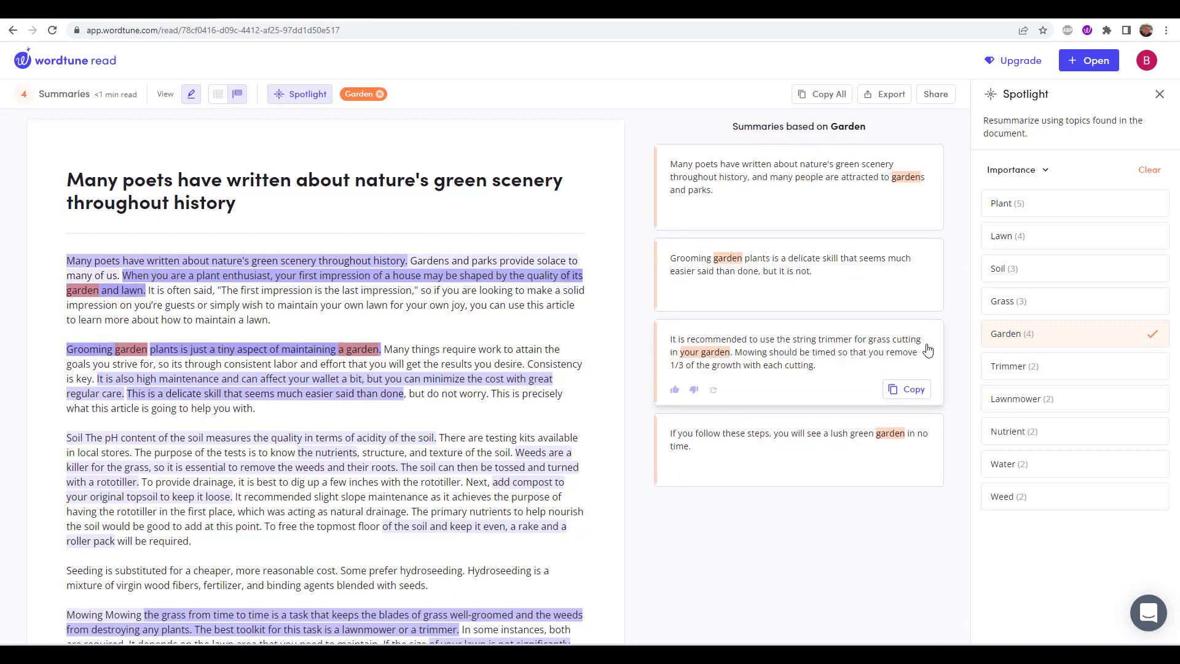
click(828, 94)
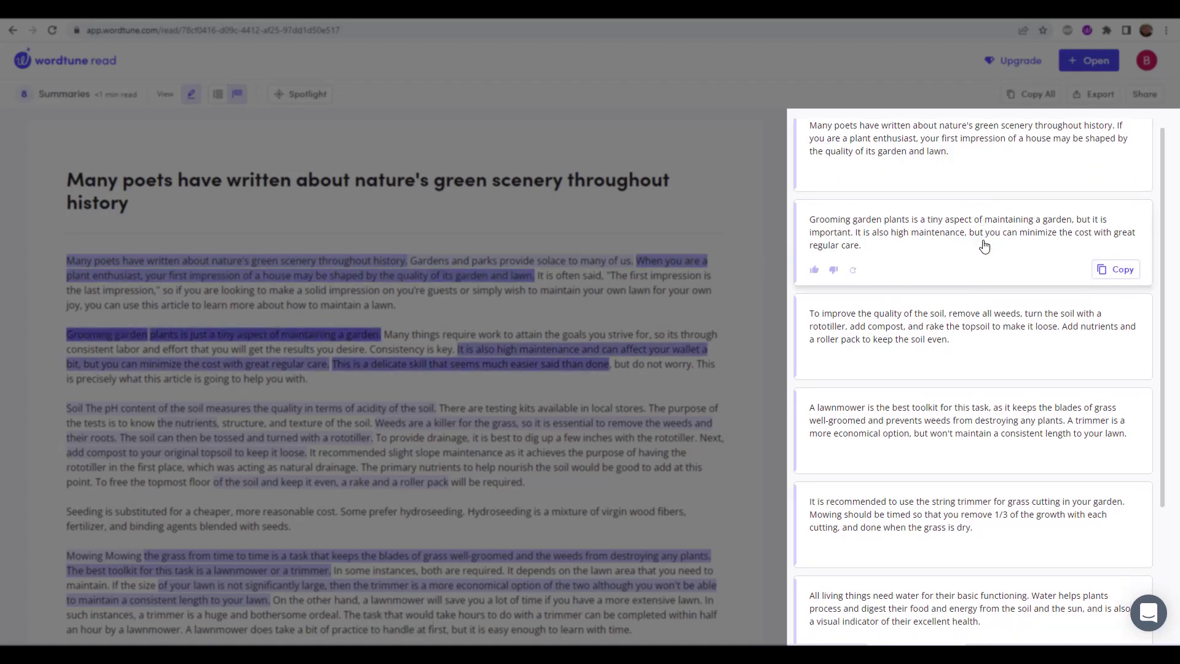
Read through the general article summaries down to the end of the list
scroll(983, 246, down, 3)
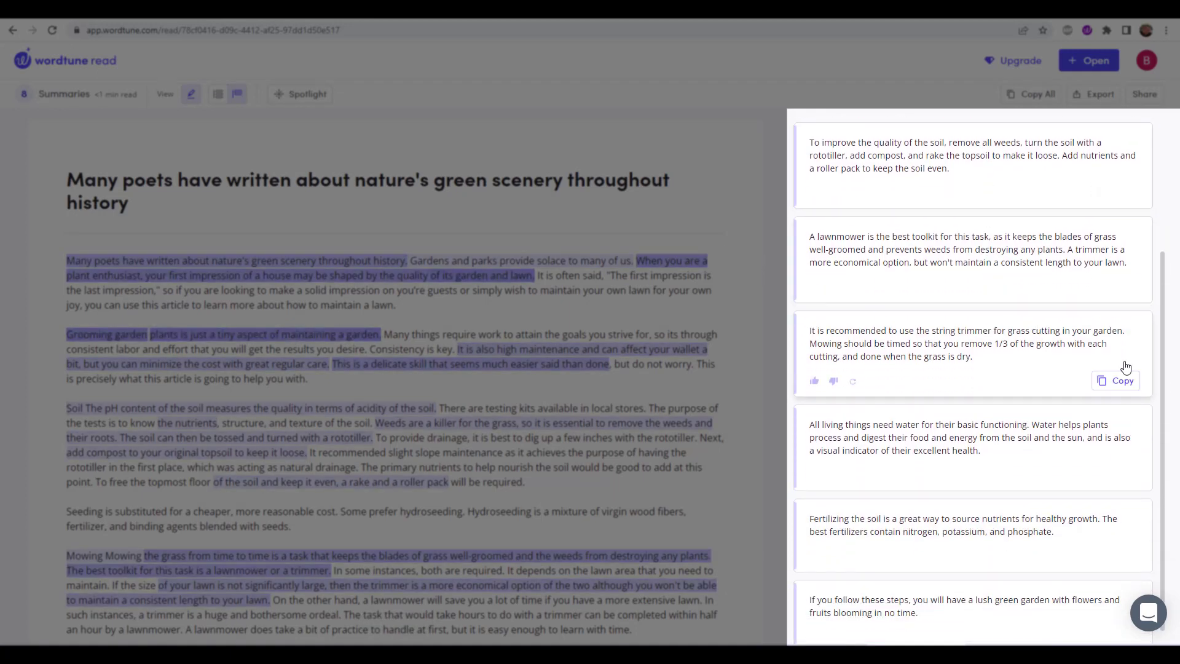
scroll(1127, 381, down, 1)
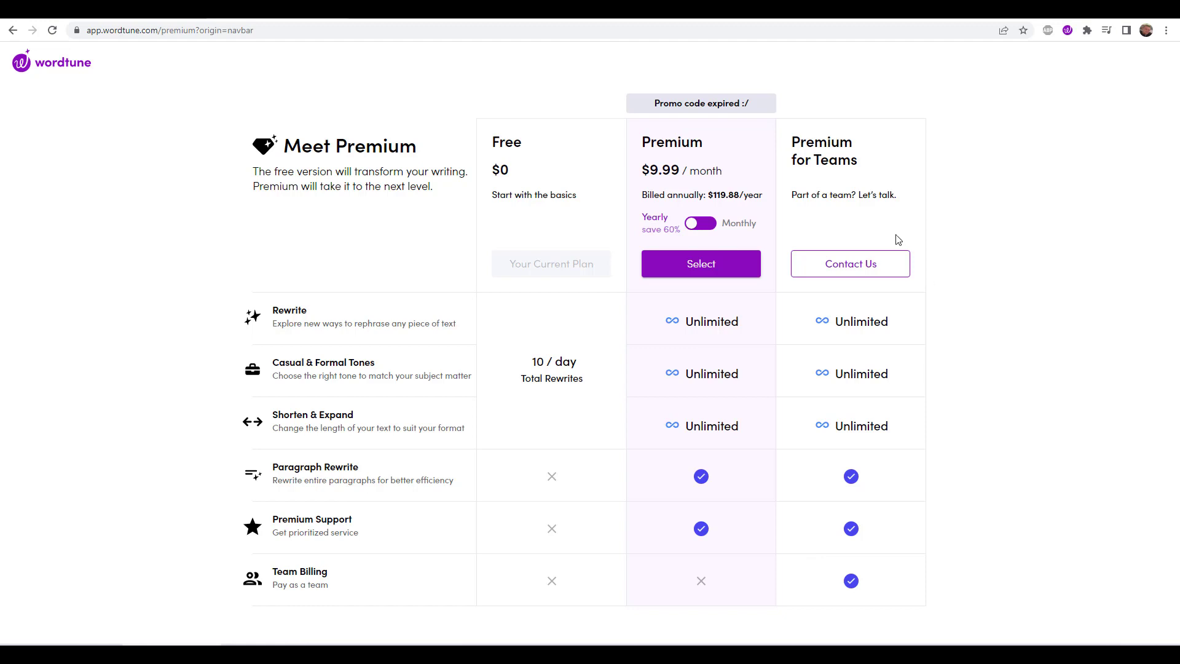
Compare Wordtune Premium pricing by switching the plan to monthly billing and back to yearly
click(695, 230)
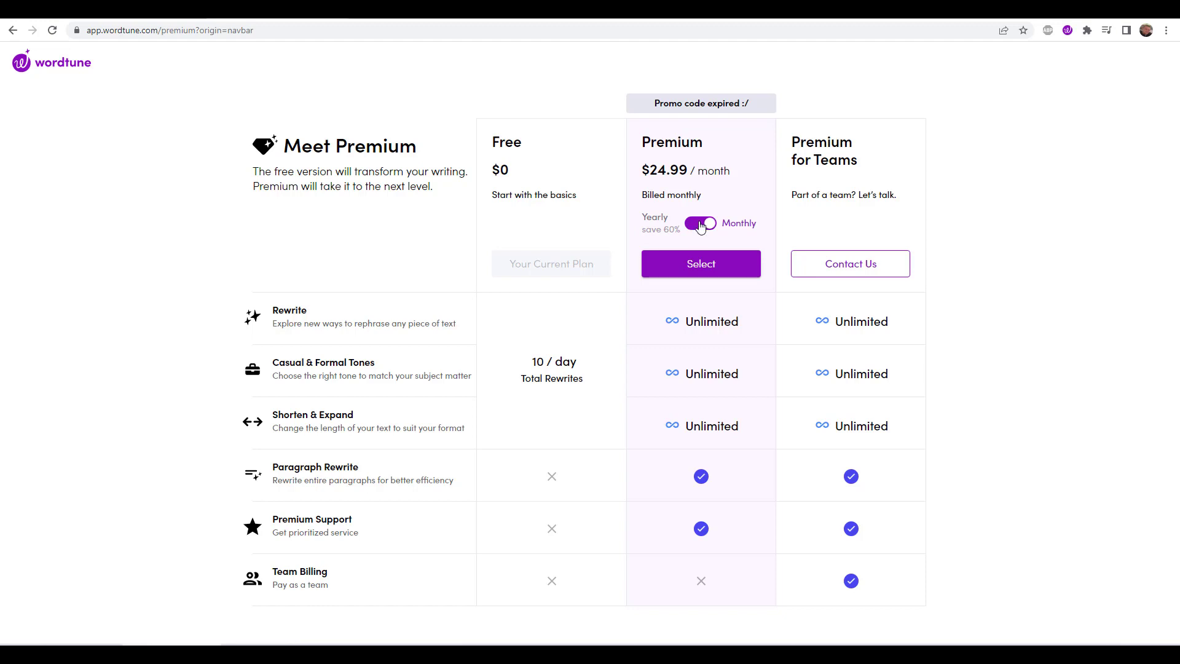
click(701, 225)
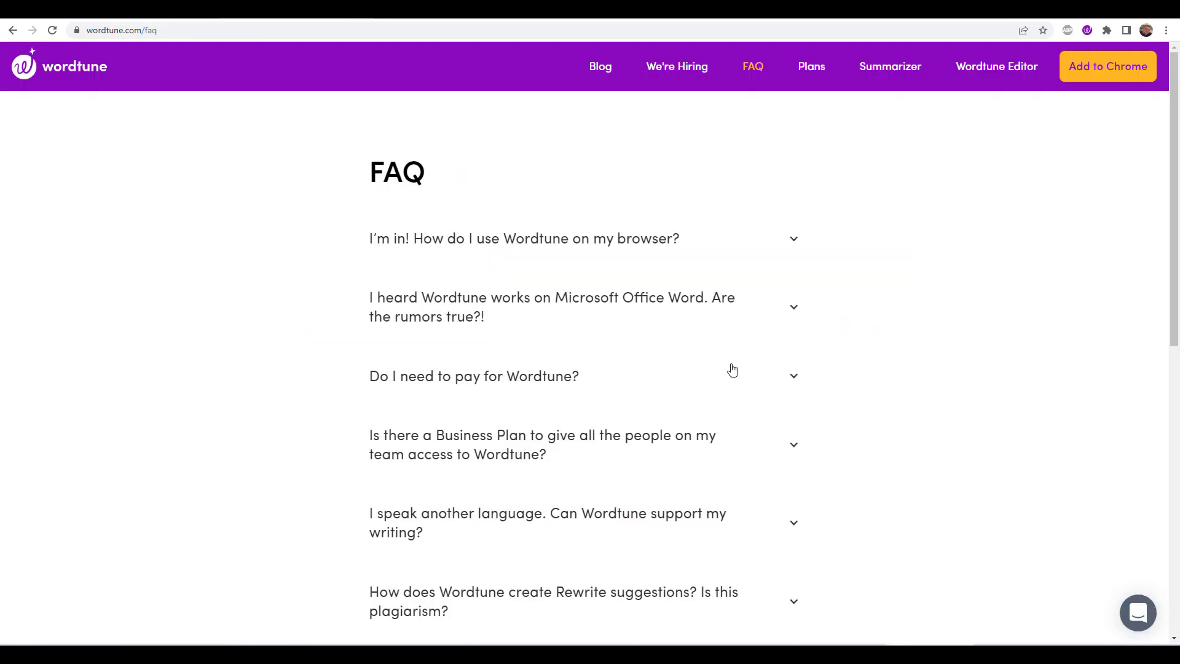
Expand the Wordtune FAQ answer on whether the Premium subscription is refundable
scroll(734, 372, down, 9)
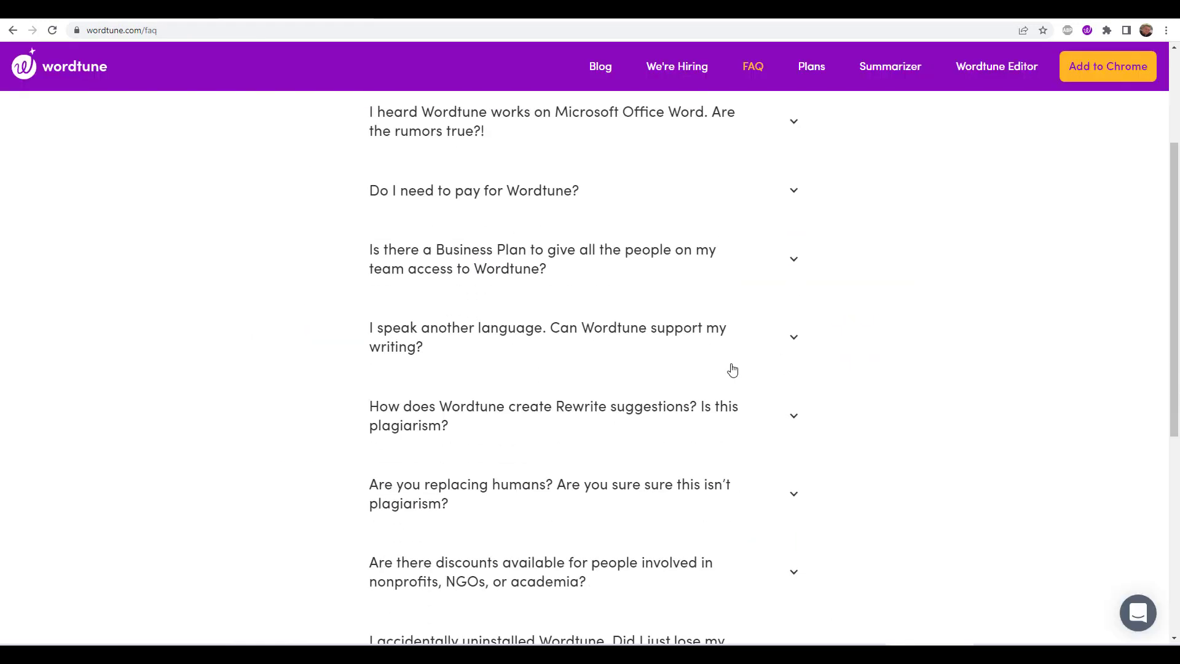
click(772, 491)
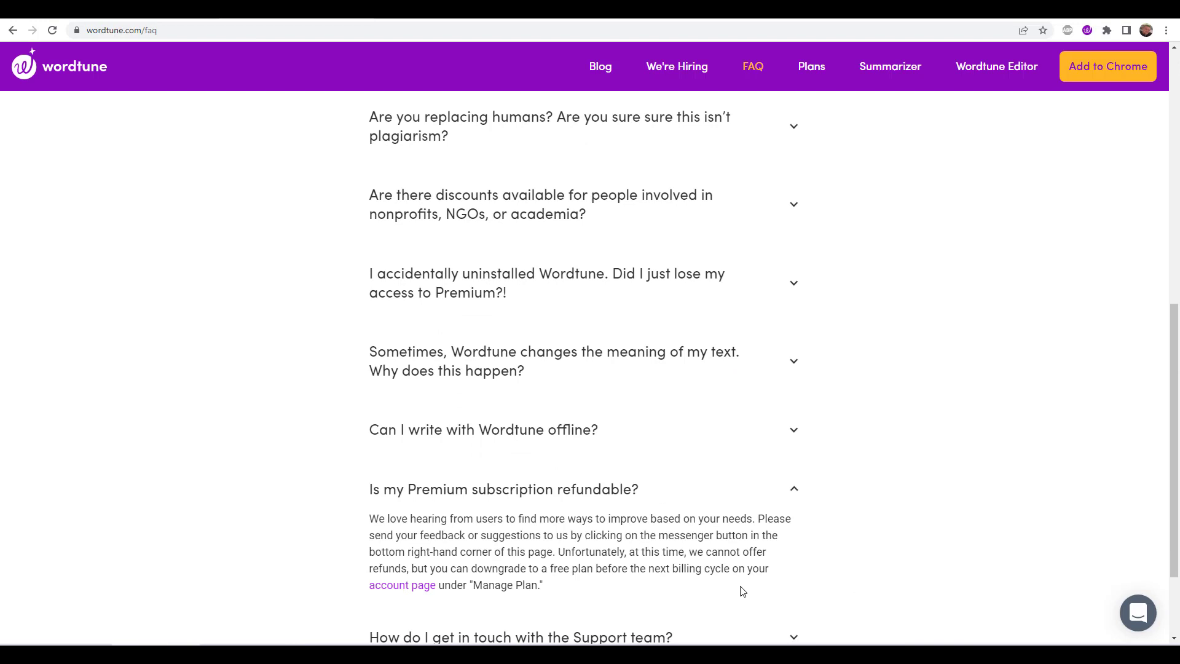